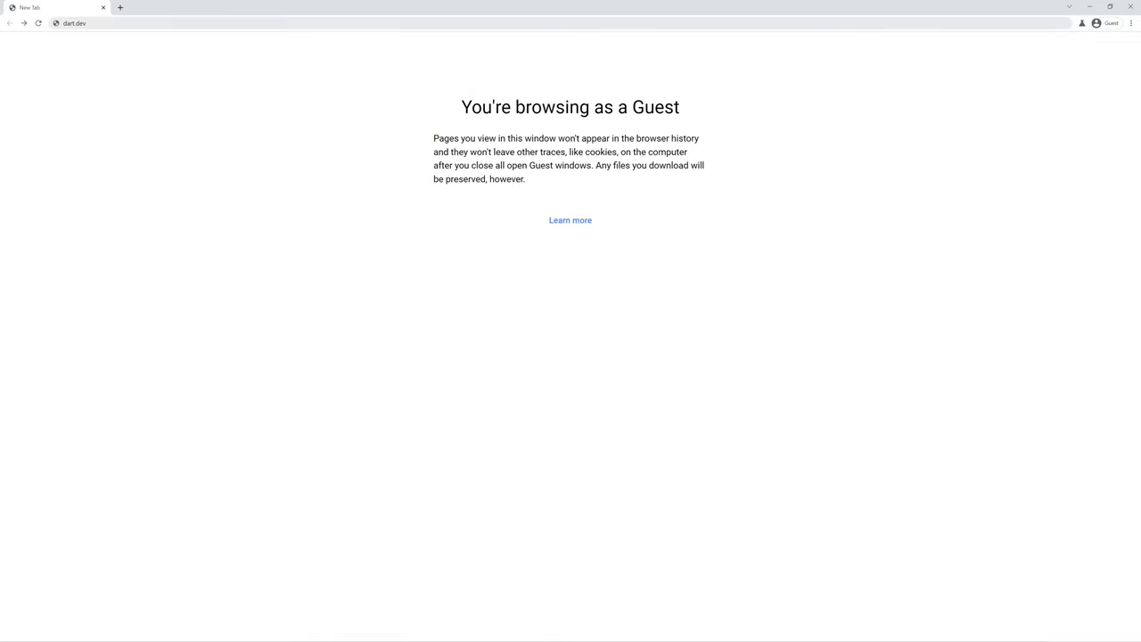
Load dart.dev and go to the Get the Dart SDK page.
left_click(445, 23)
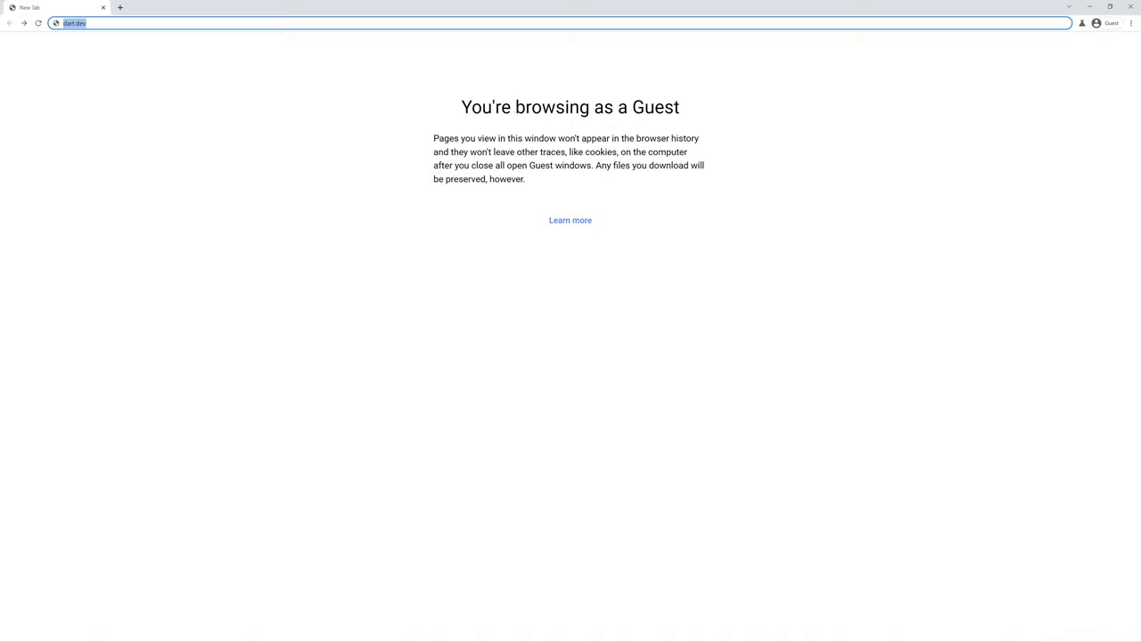
key("Return")
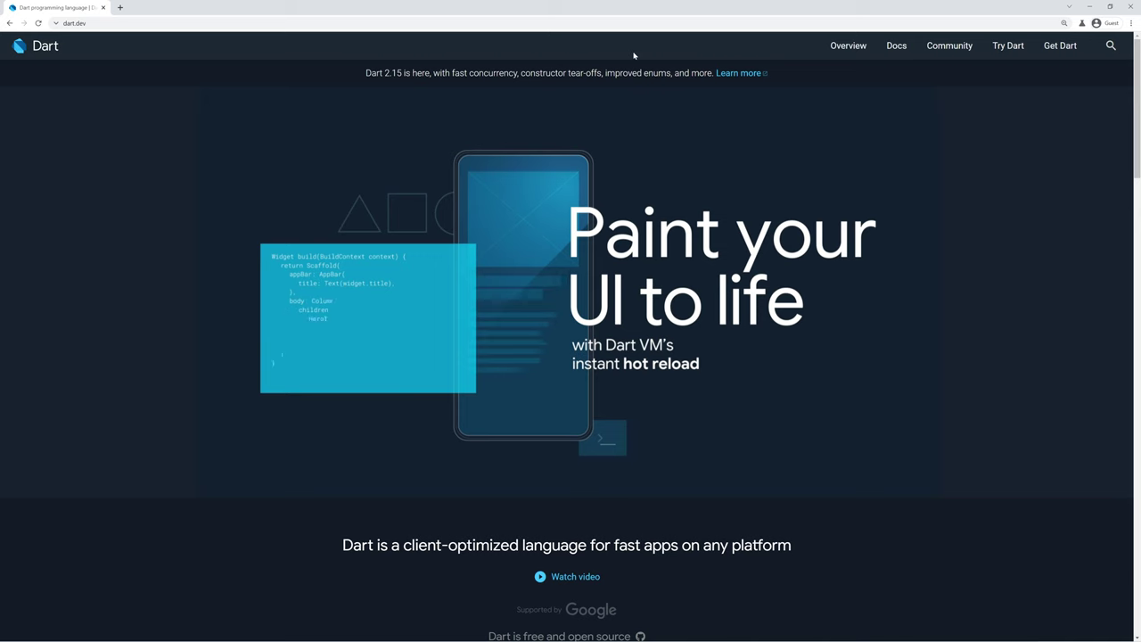
left_click(1057, 43)
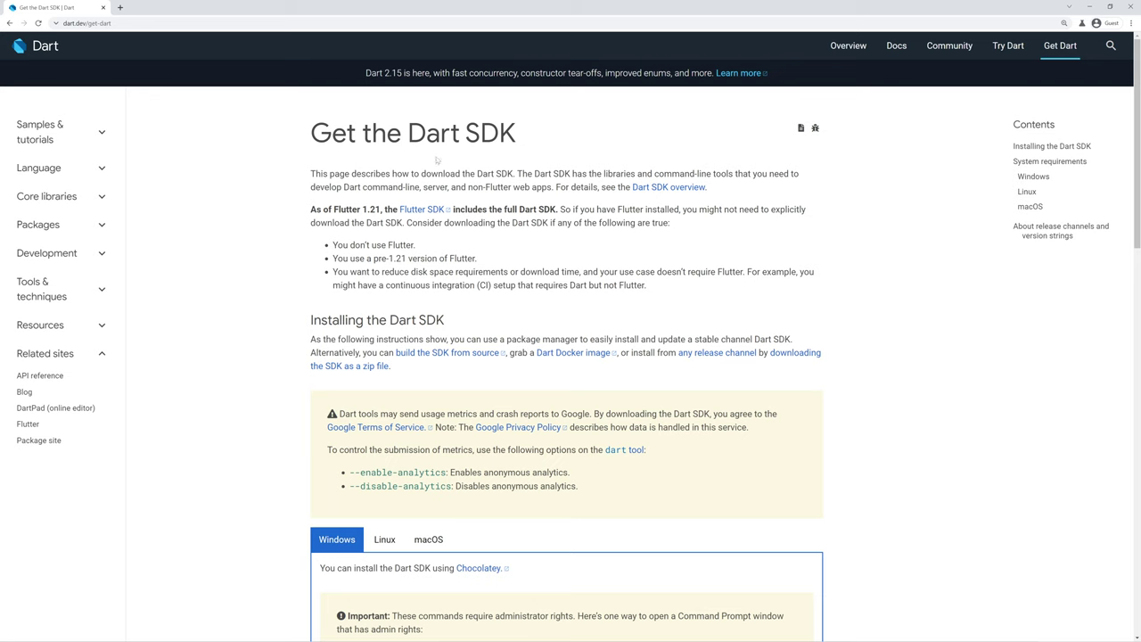
Browse the Linux and macOS install instructions and scroll through the Get Dart page.
scroll(715, 237, "down", 2)
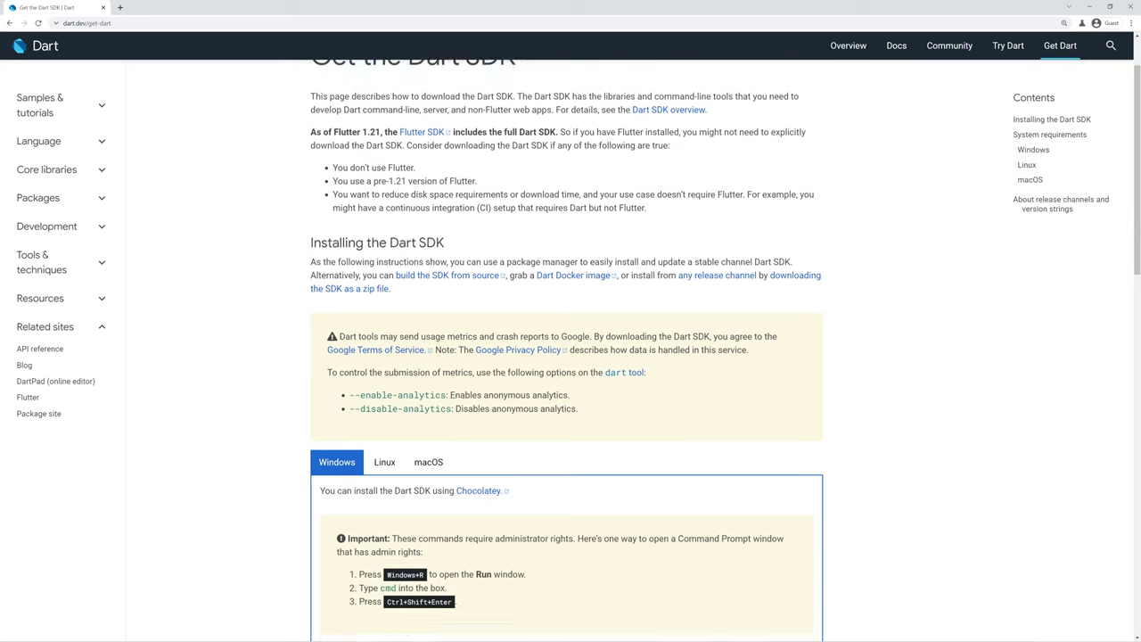
scroll(426, 331, "down", 1)
scroll(427, 331, "down", 2)
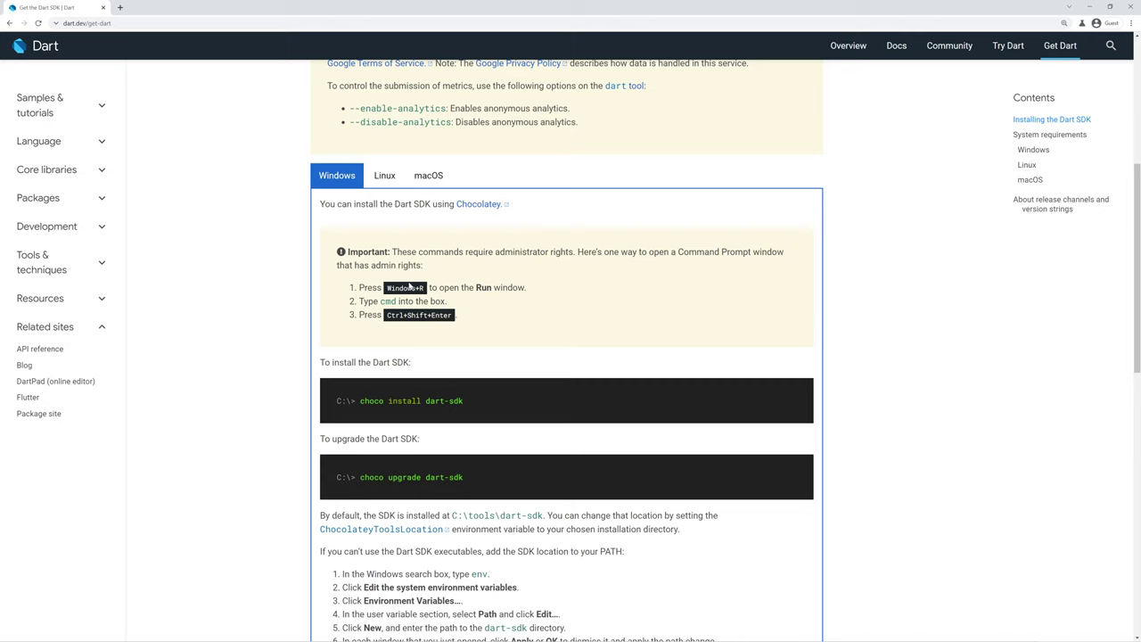
left_click(385, 138)
left_click(428, 138)
scroll(580, 244, "down", 3)
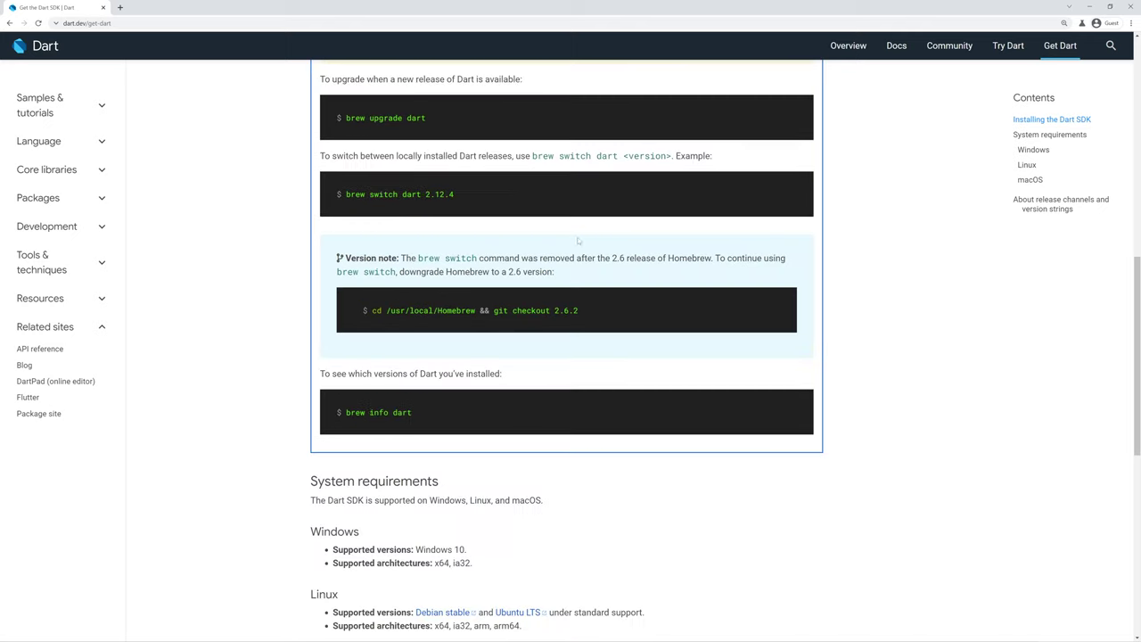
scroll(601, 244, "up", 3)
scroll(614, 261, "down", 6)
scroll(614, 262, "down", 3)
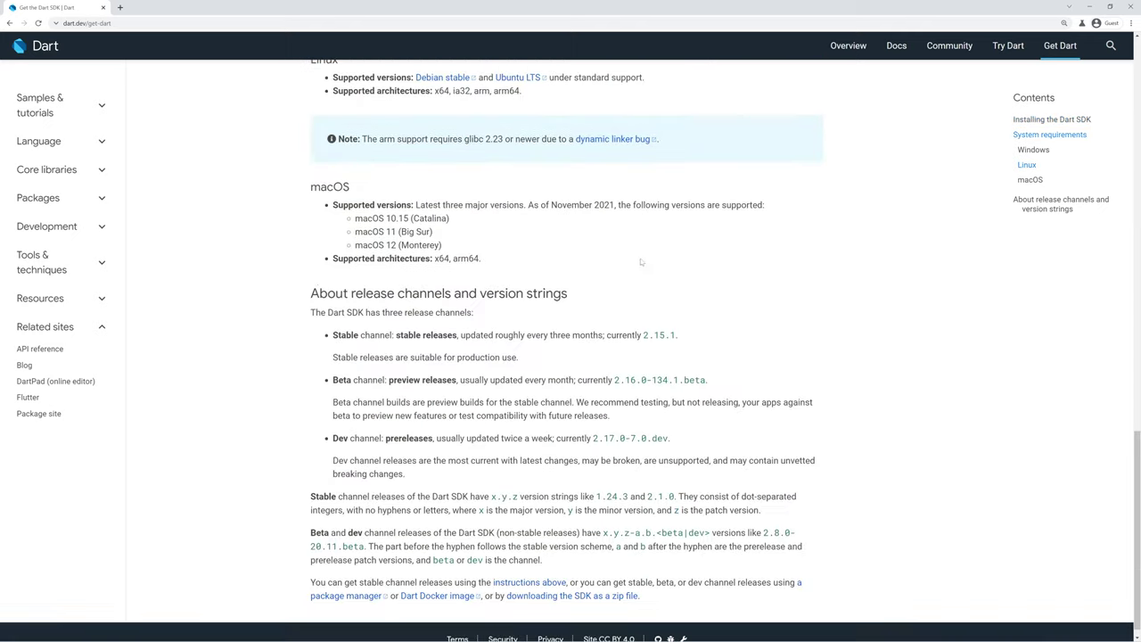
scroll(642, 262, "up", 9)
scroll(648, 282, "up", 2)
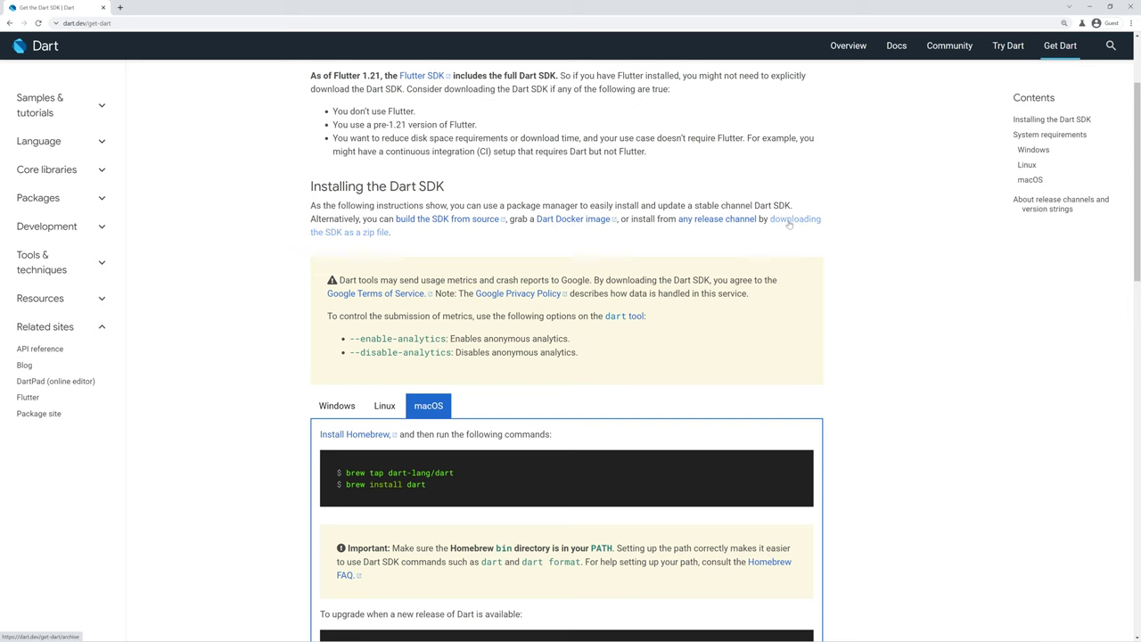
scroll(789, 227, "down", 9)
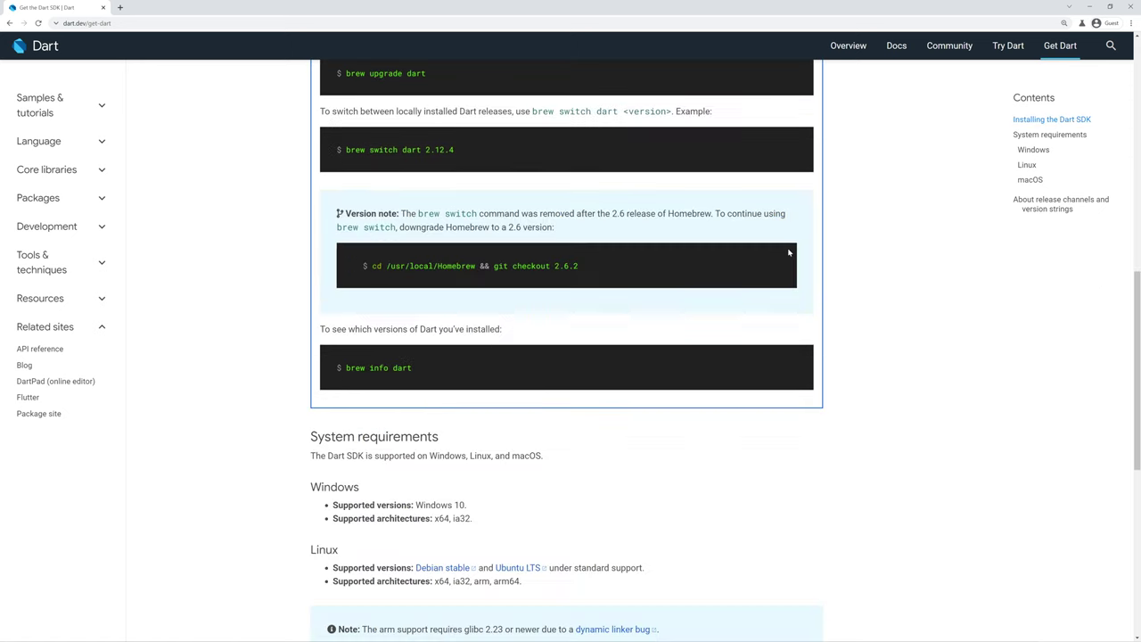
scroll(670, 502, "down", 3)
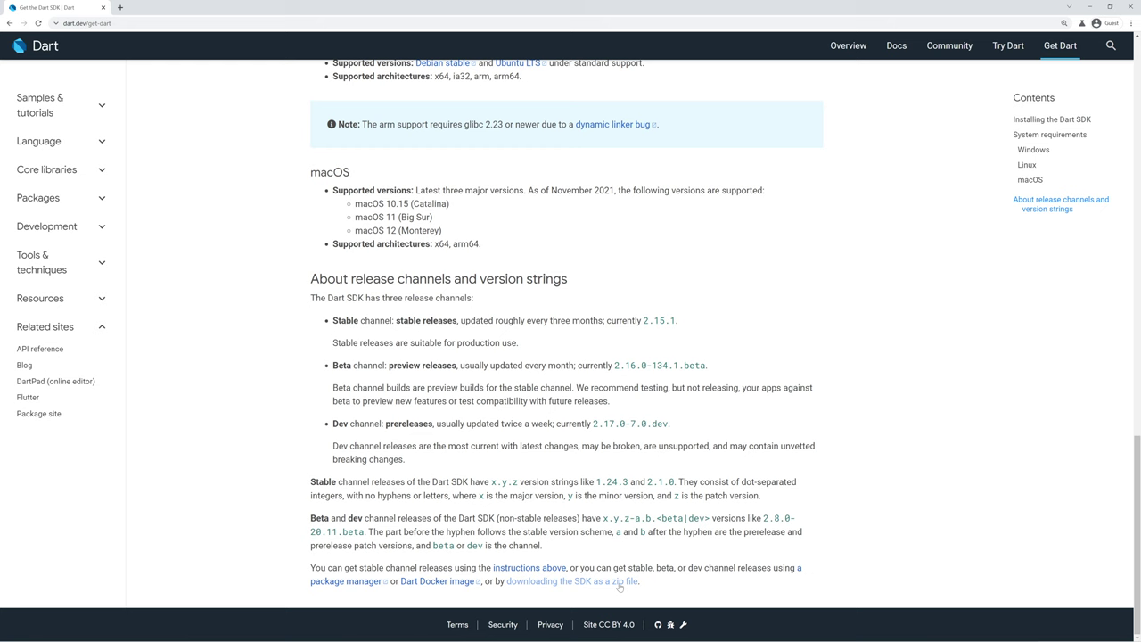
left_click(619, 581)
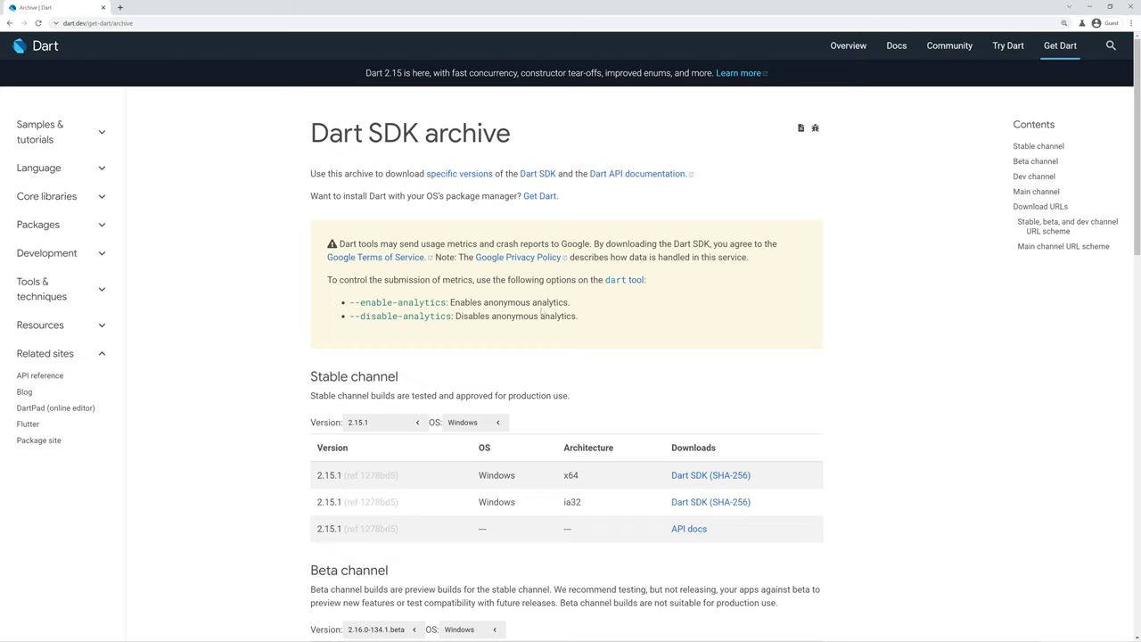
scroll(541, 312, "down", 4)
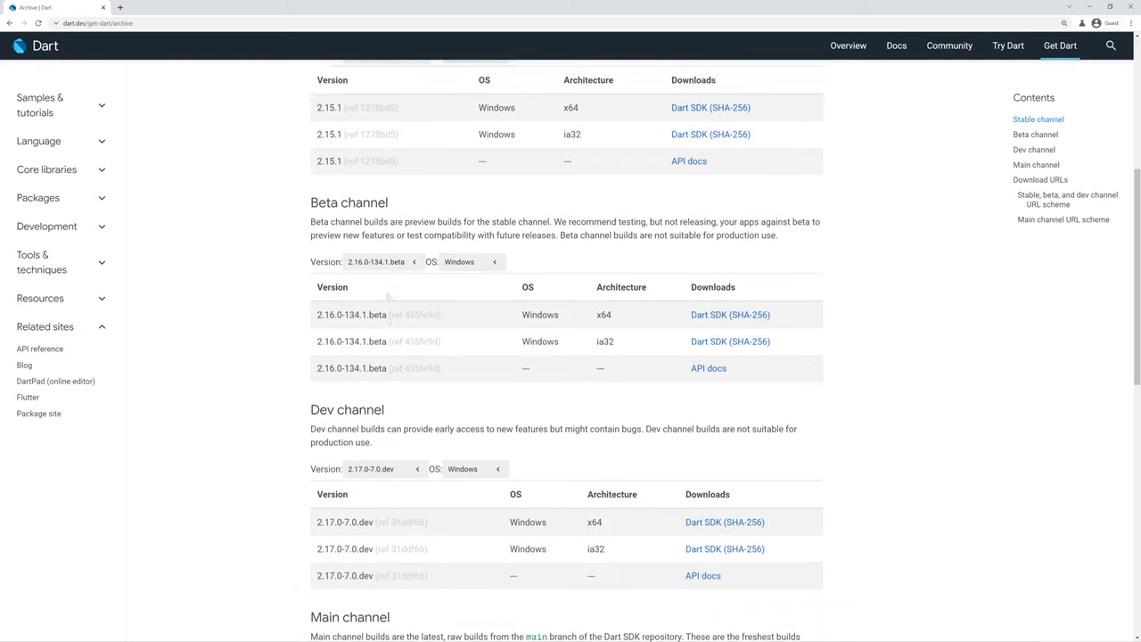
scroll(360, 360, "down", 1)
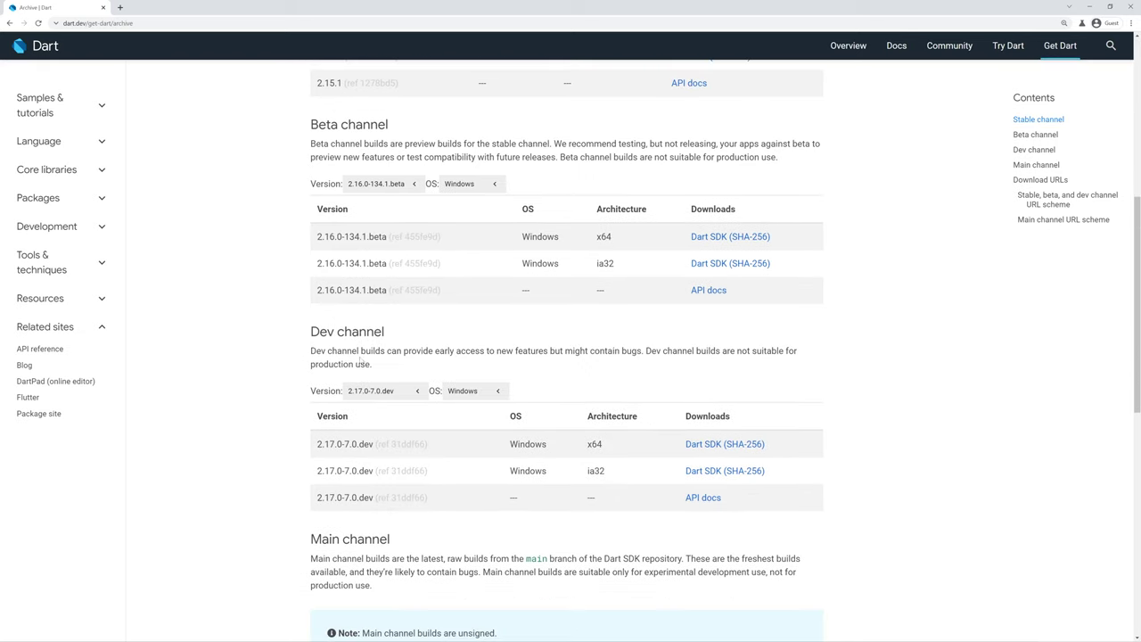
scroll(512, 392, "up", 2)
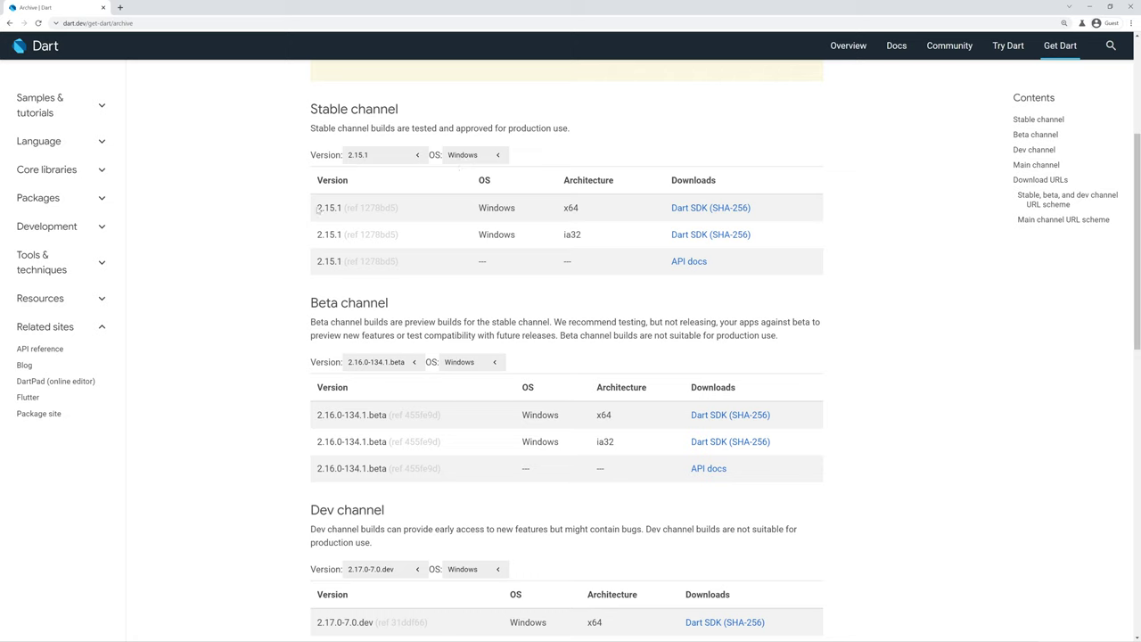
left_click_drag(318, 207, 353, 259)
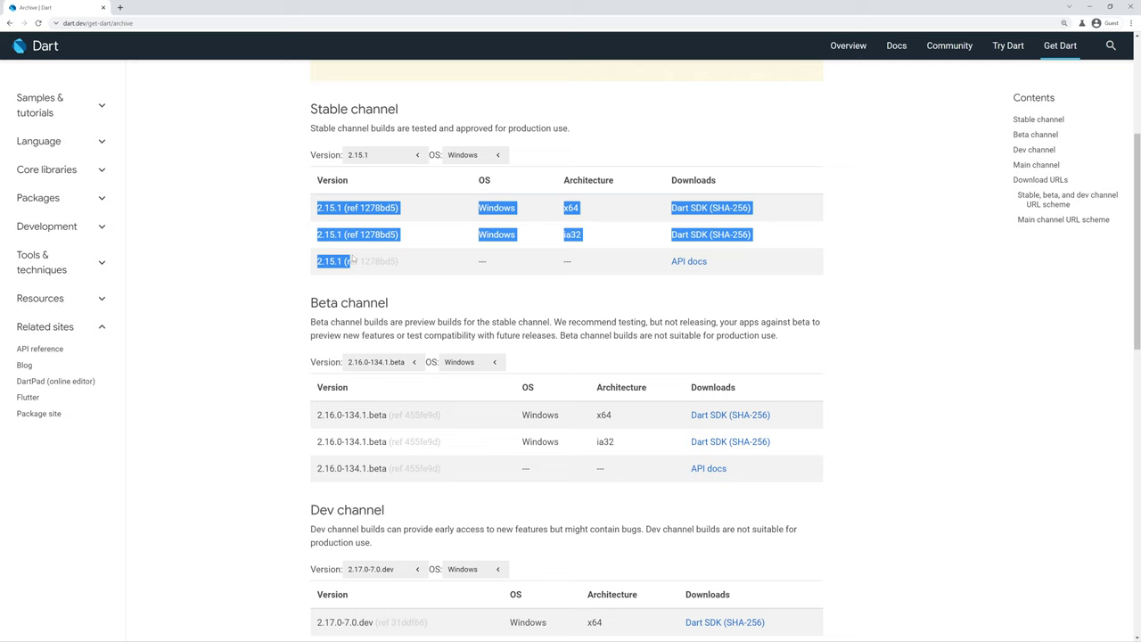
left_click(353, 259)
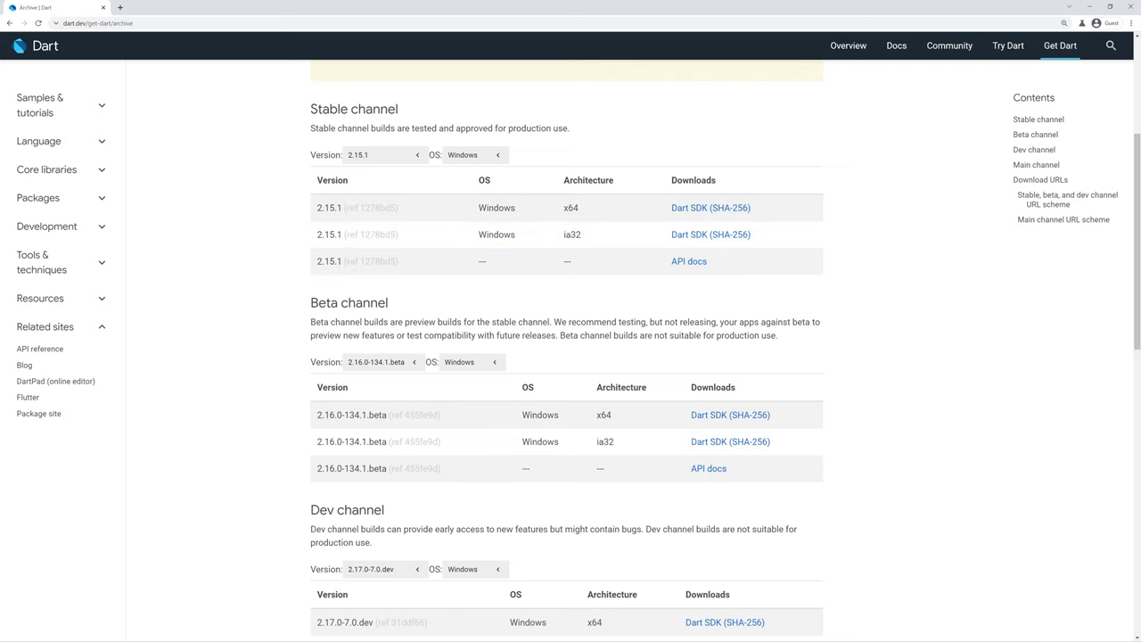
double_click(377, 208)
left_click(383, 227)
double_click(378, 208)
left_click(573, 207)
double_click(570, 207)
left_click(566, 223)
double_click(571, 208)
left_click(568, 214)
double_click(571, 208)
left_click(560, 213)
double_click(572, 235)
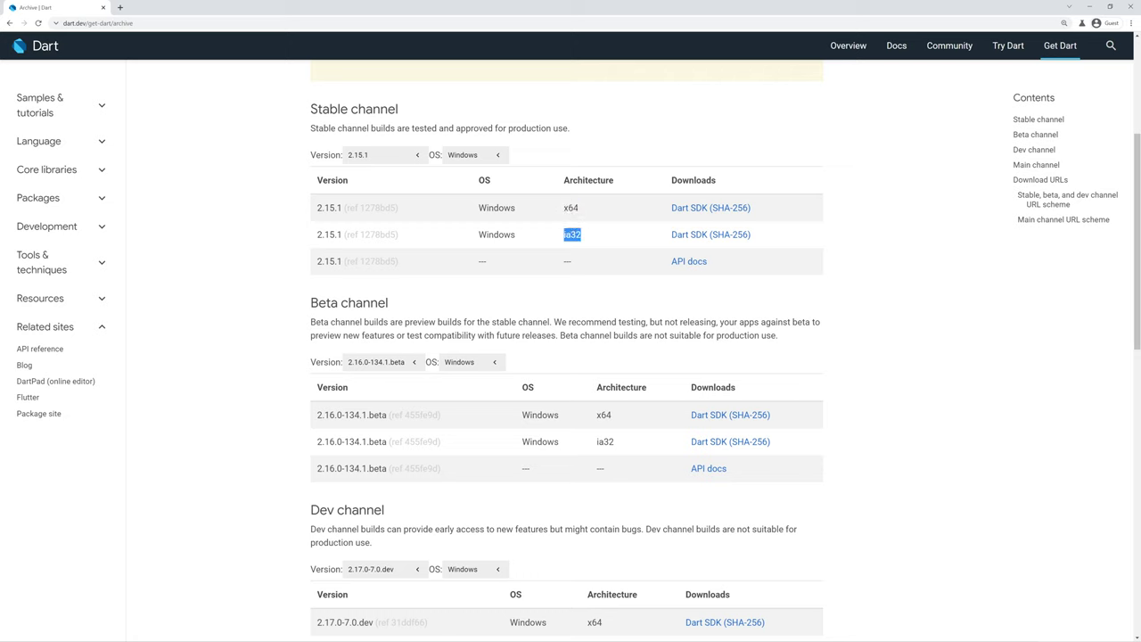
left_click(568, 235)
double_click(571, 234)
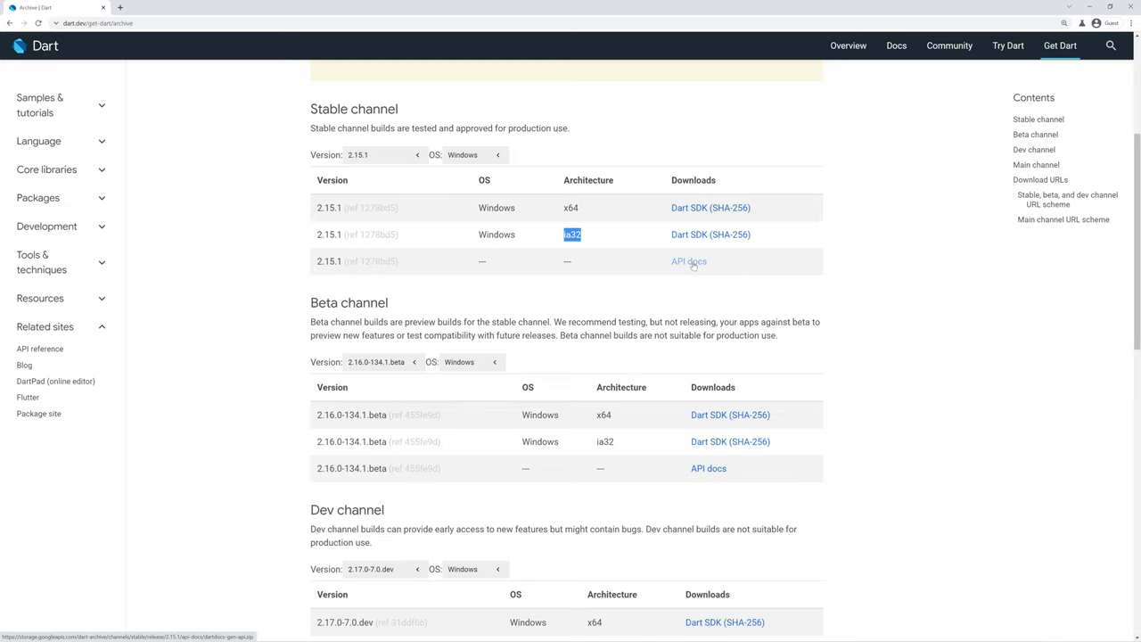
Open api.dart.dev in a new tab, then return to the archive page.
left_click(120, 7)
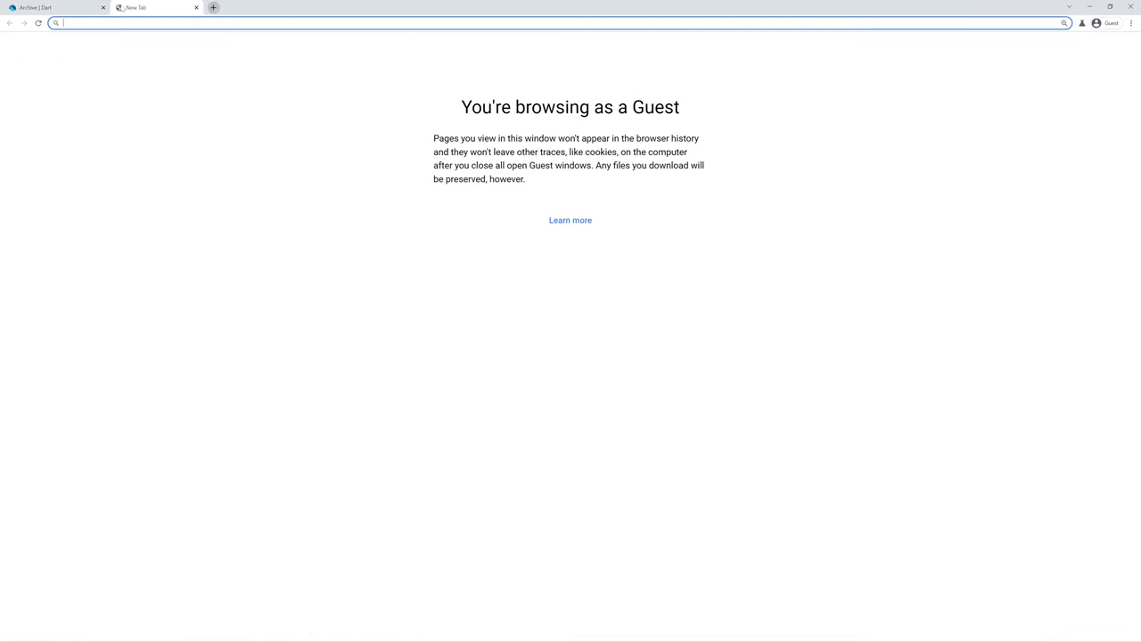
type("api.dar")
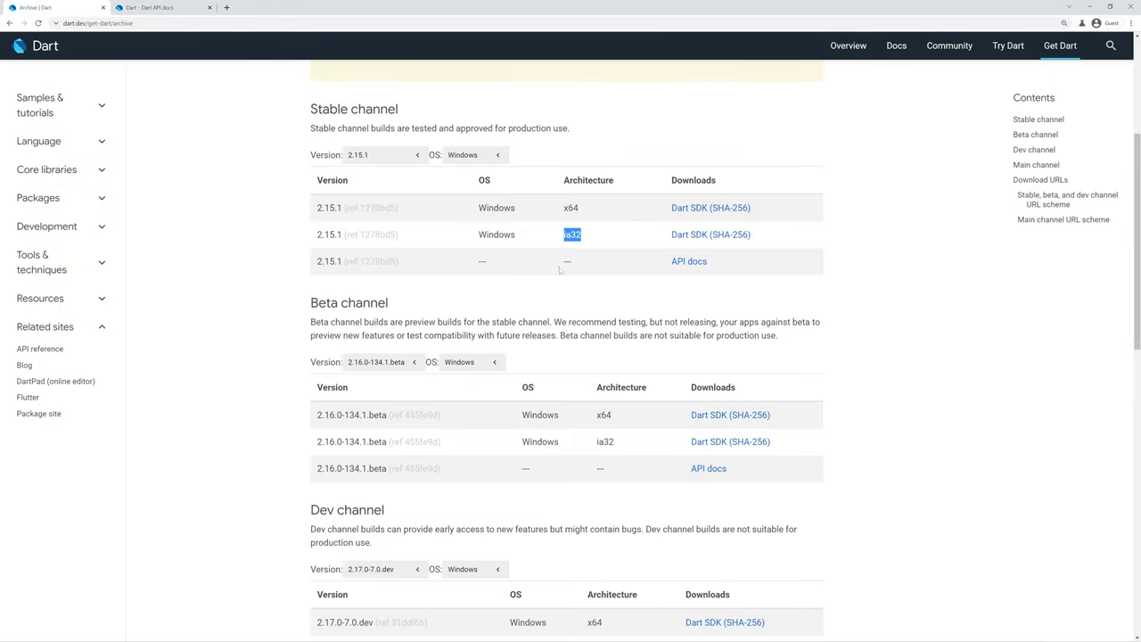
left_click(560, 270)
scroll(487, 373, "down", 3)
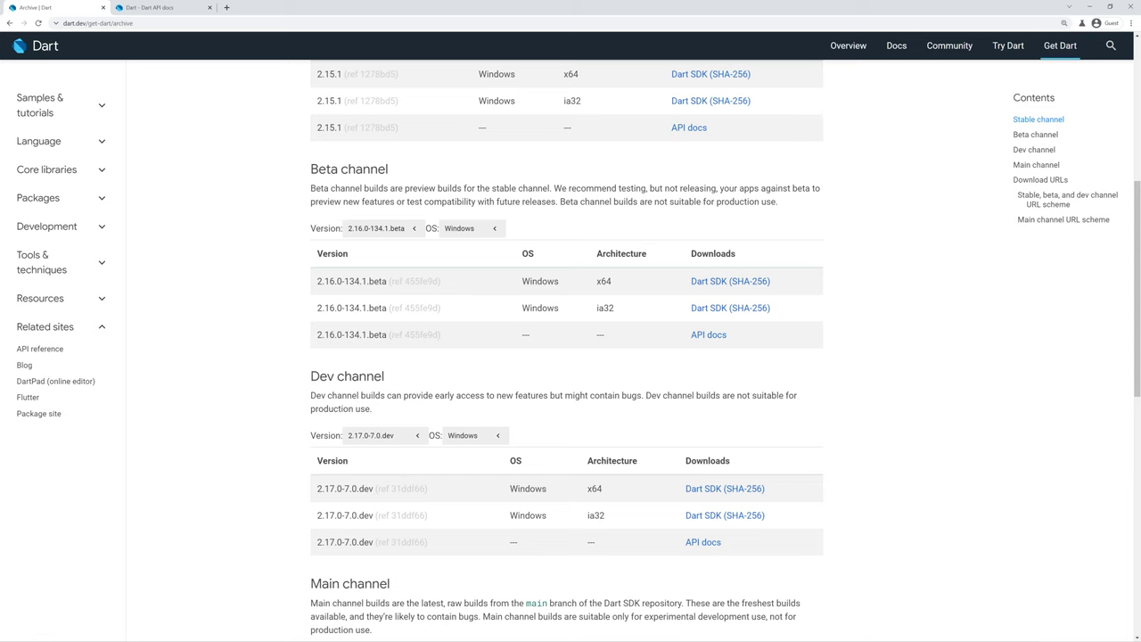
scroll(511, 187, "up", 3)
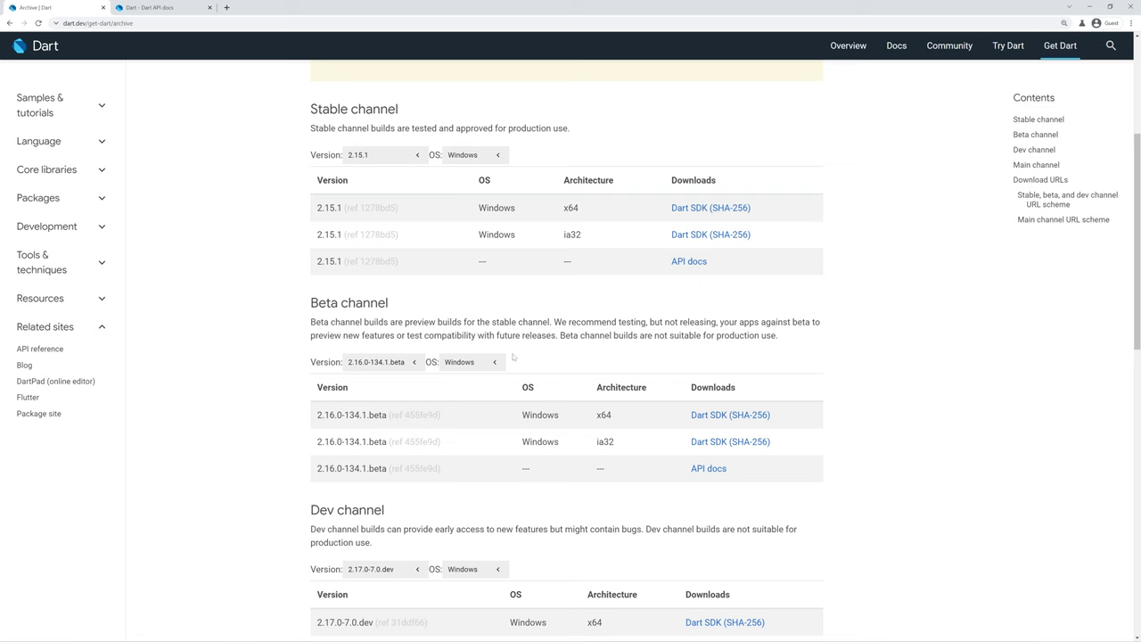
scroll(522, 330, "down", 1)
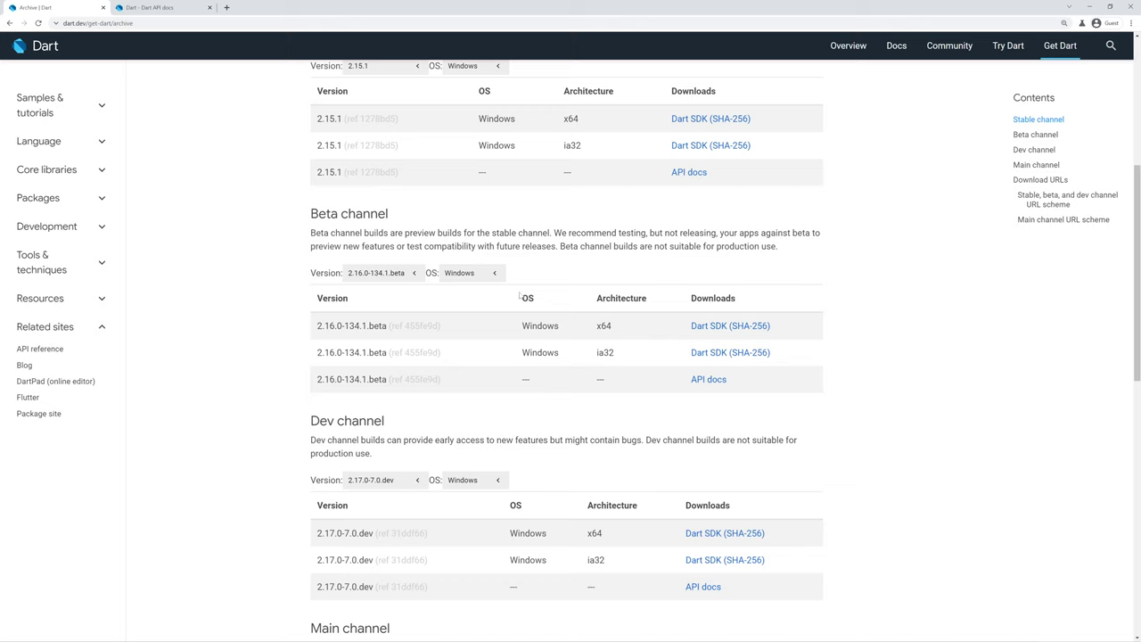
scroll(506, 309, "up", 3)
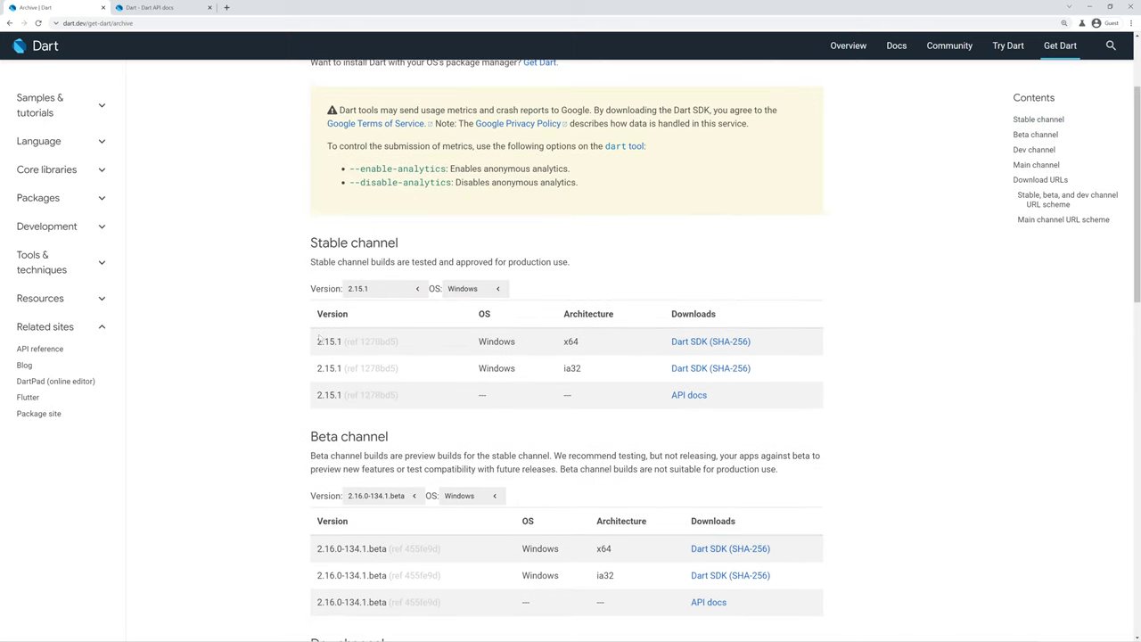
Pick 2.10.5 from the older Stable channel versions to list its Windows x64 and ia32 builds.
left_click_drag(320, 338, 716, 396)
left_click(735, 400)
left_click(383, 291)
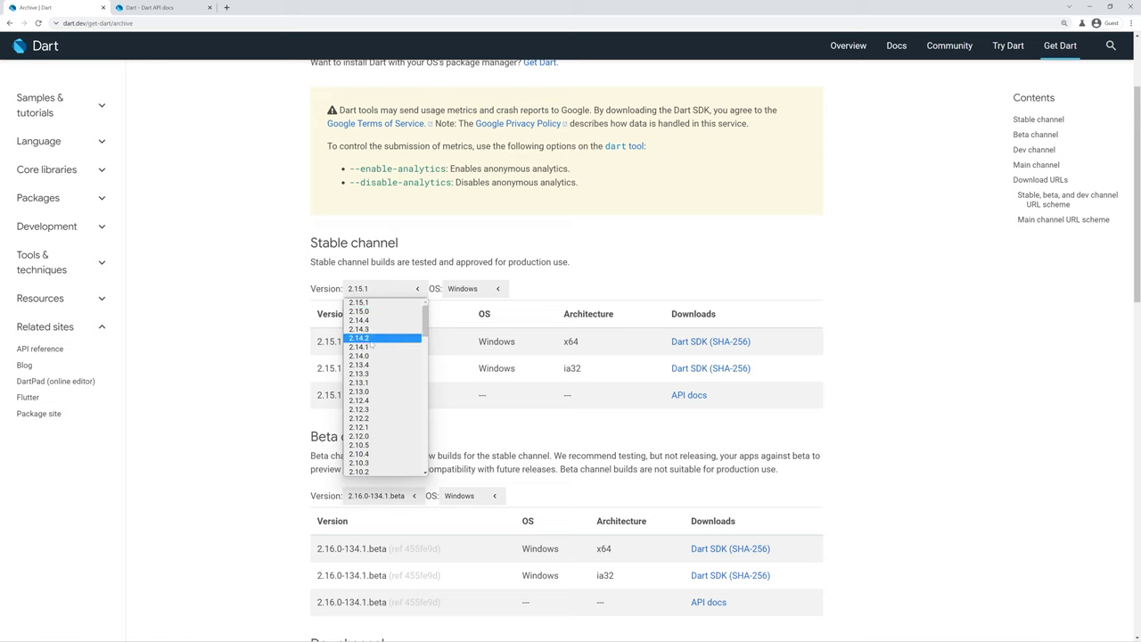
scroll(388, 364, "down", 5)
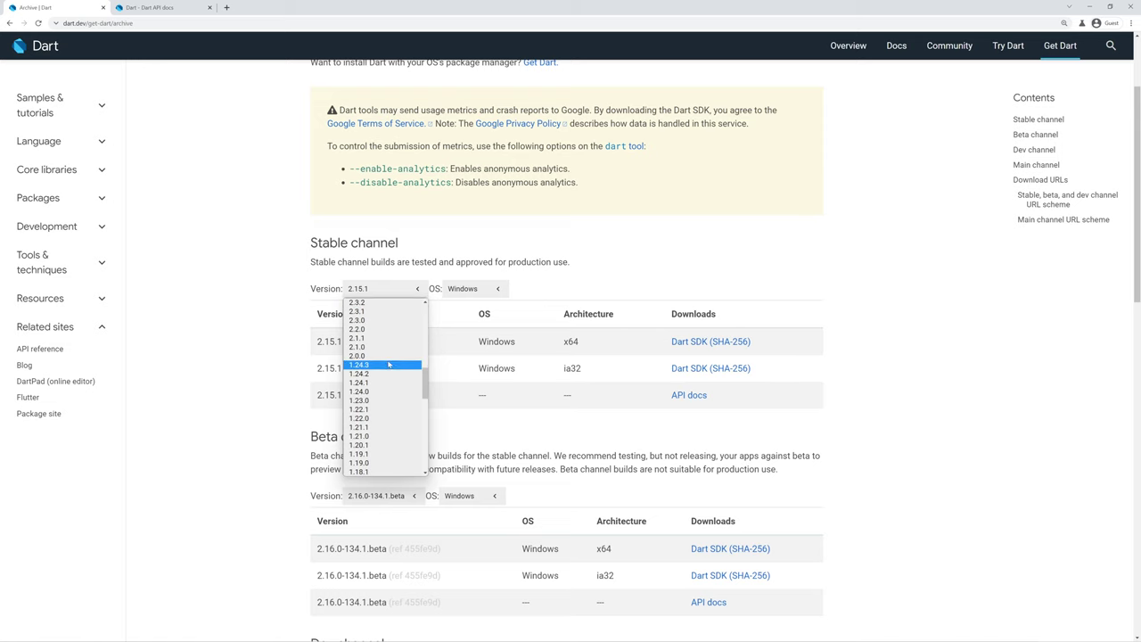
scroll(389, 364, "down", 10)
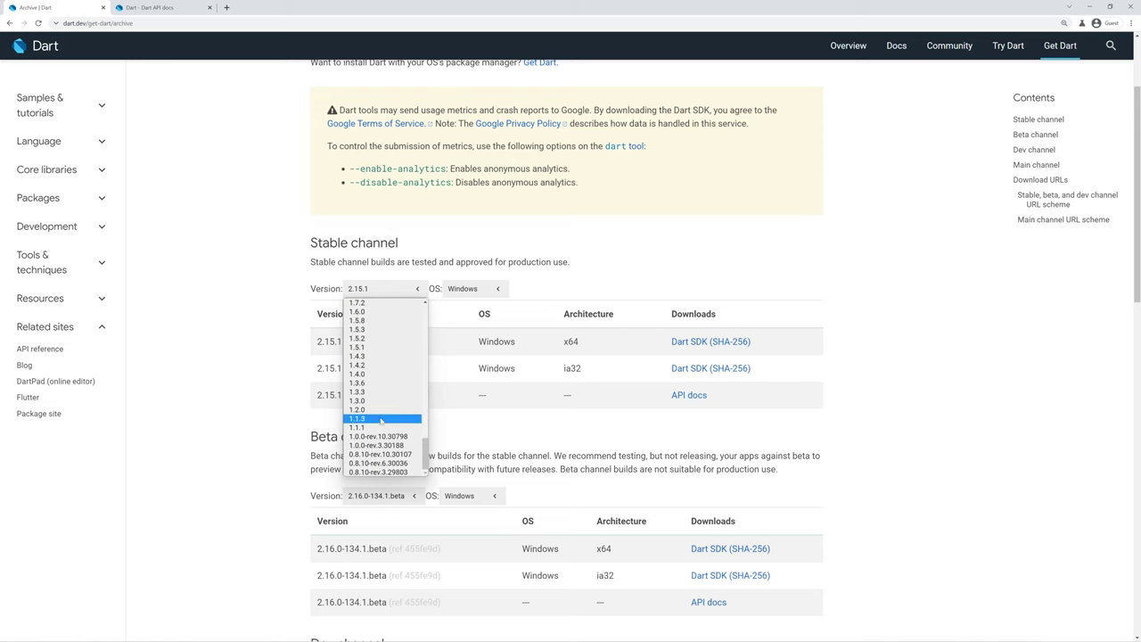
scroll(379, 392, "up", 12)
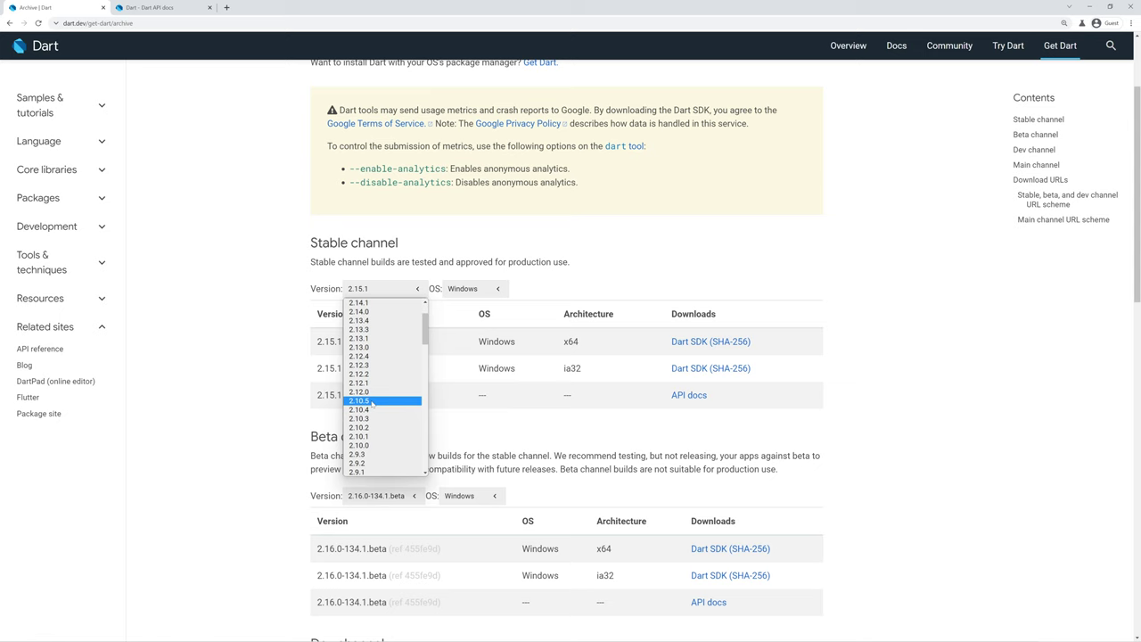
left_click(372, 401)
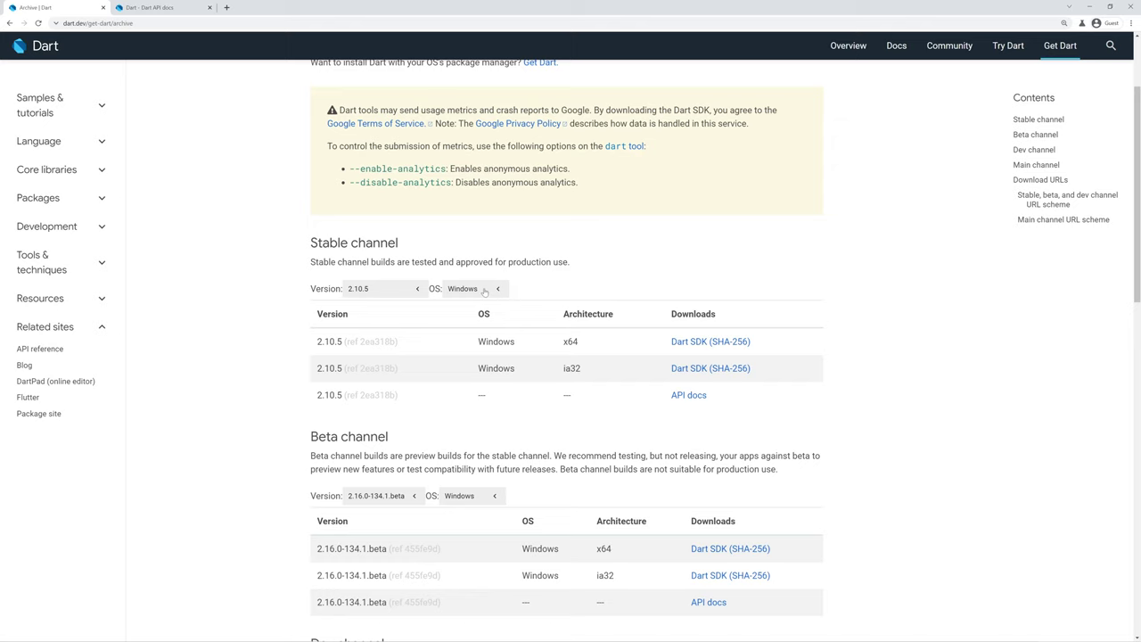
Set the Stable channel OS filter to All, then to macOS, and check its x64 entry.
left_click(484, 290)
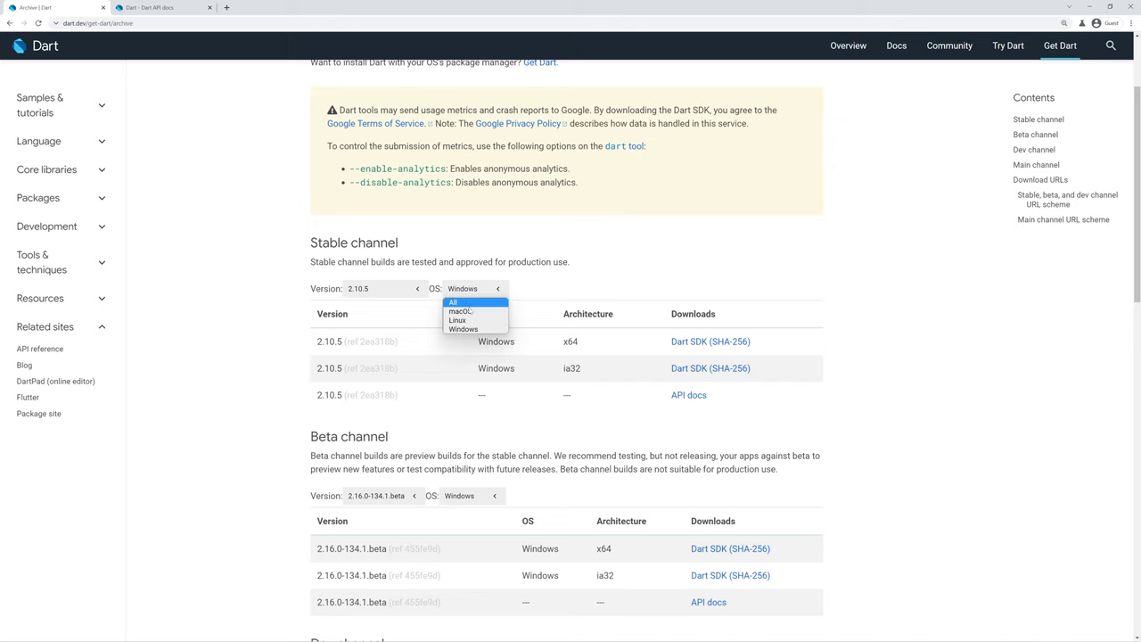
left_click(463, 303)
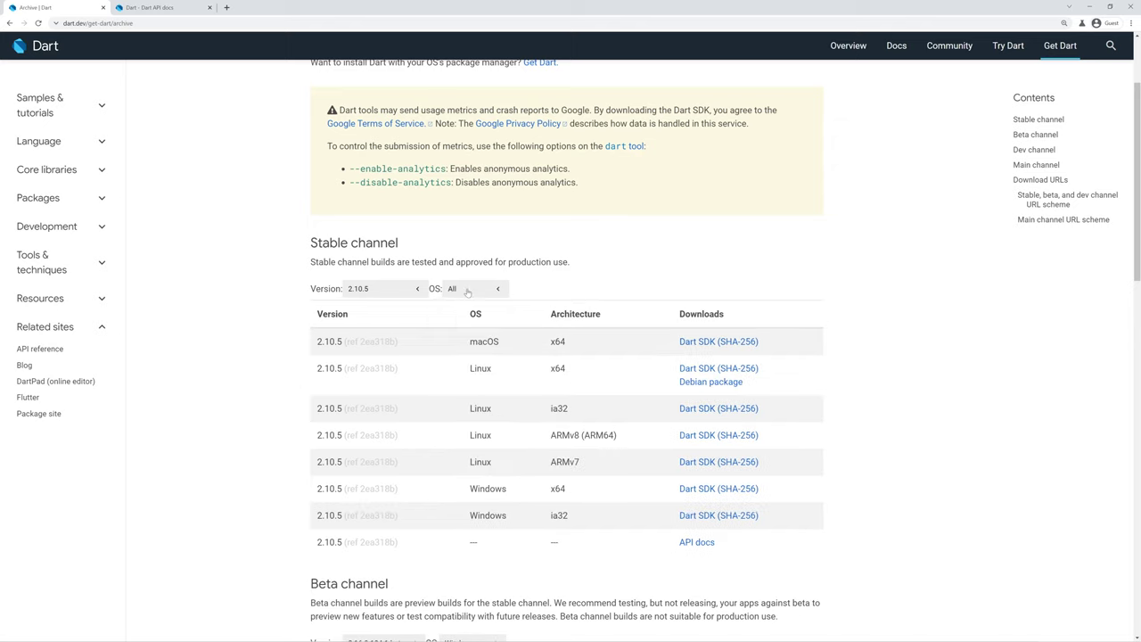
left_click(467, 292)
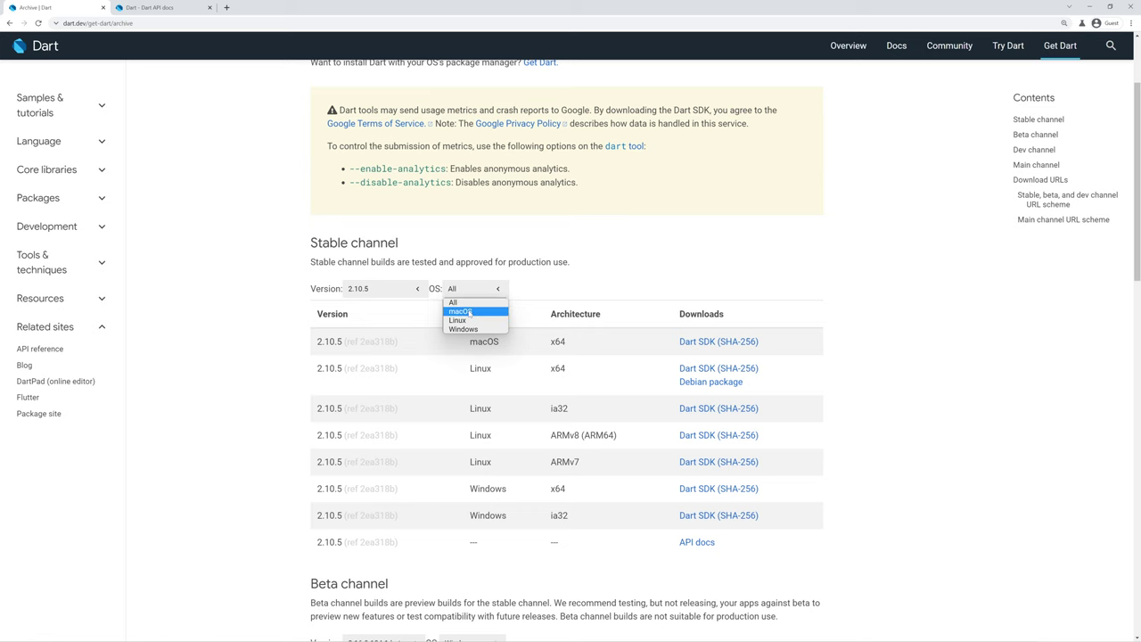
left_click(469, 311)
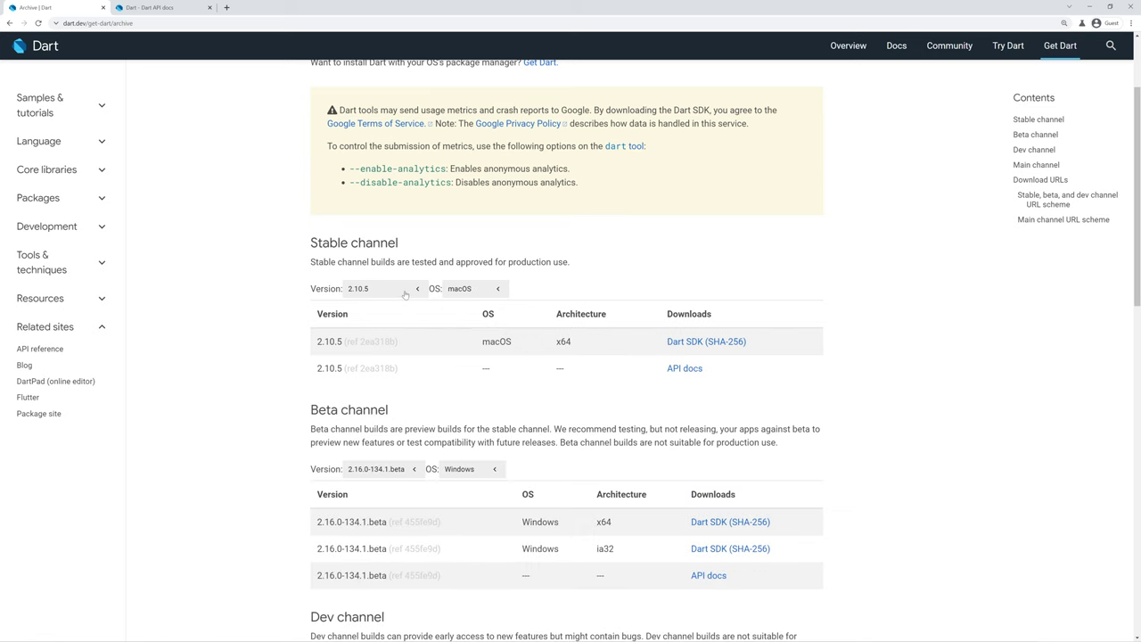
left_click_drag(571, 342, 535, 342)
left_click(537, 344)
Switch the Stable channel version to 2.15.1 and inspect the macOS ARM64 row.
left_click(392, 290)
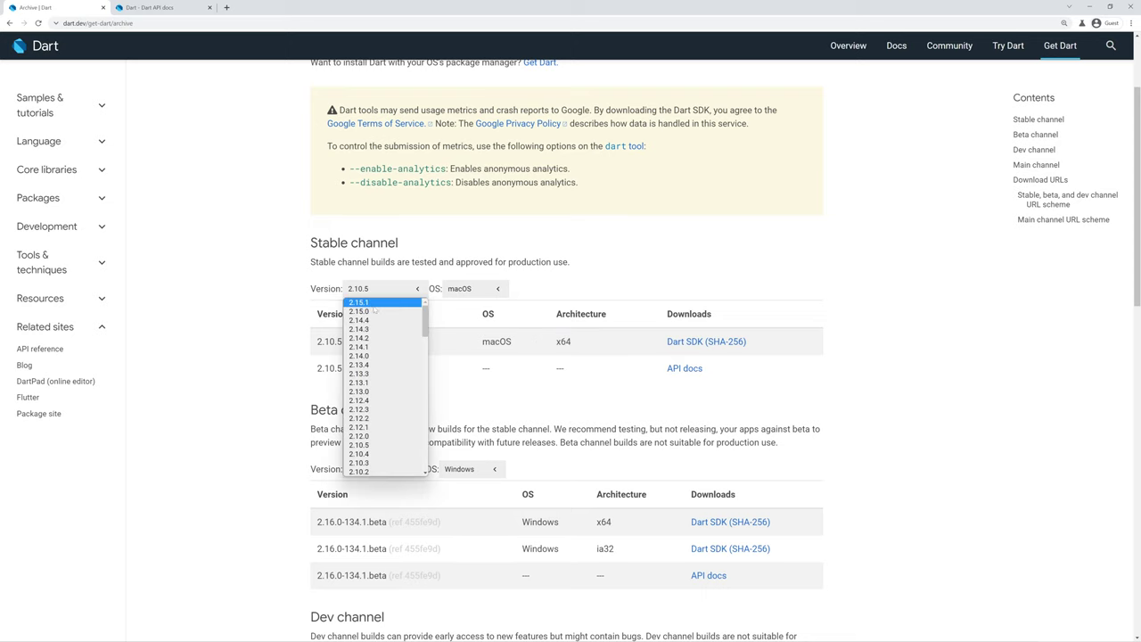
left_click(374, 307)
left_click_drag(592, 367, 552, 371)
left_click(600, 374)
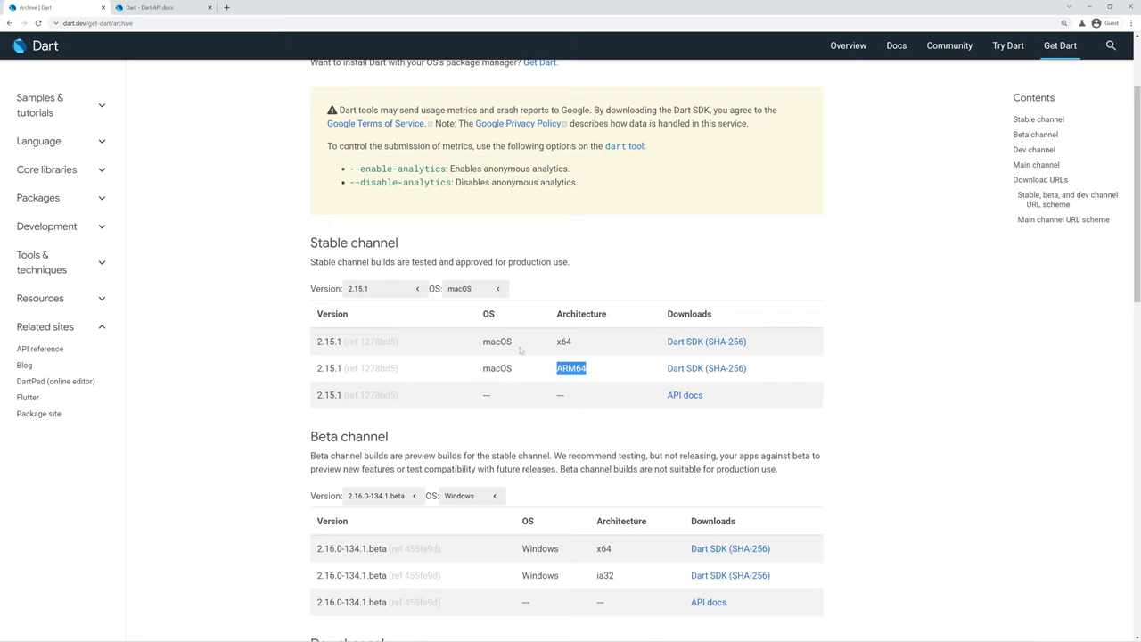
left_click(600, 375)
left_click_drag(599, 374, 482, 372)
left_click(528, 367)
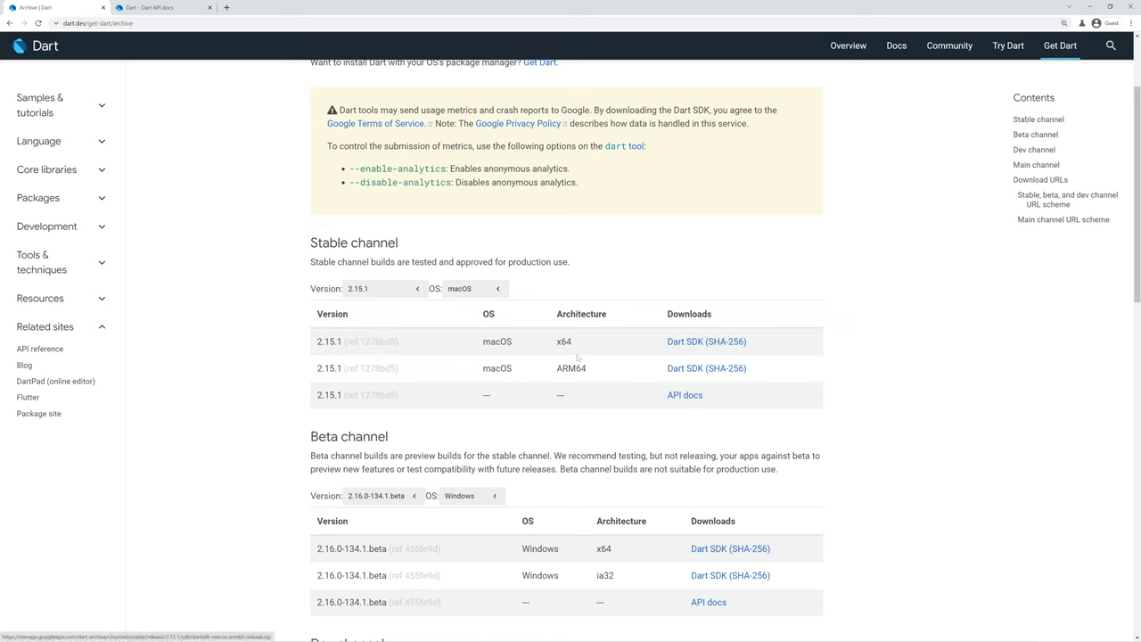
Change the OS filter to Windows, then Linux, reviewing its x64, ia32, ARMv8 and ARMv7 builds.
left_click(486, 289)
left_click(480, 329)
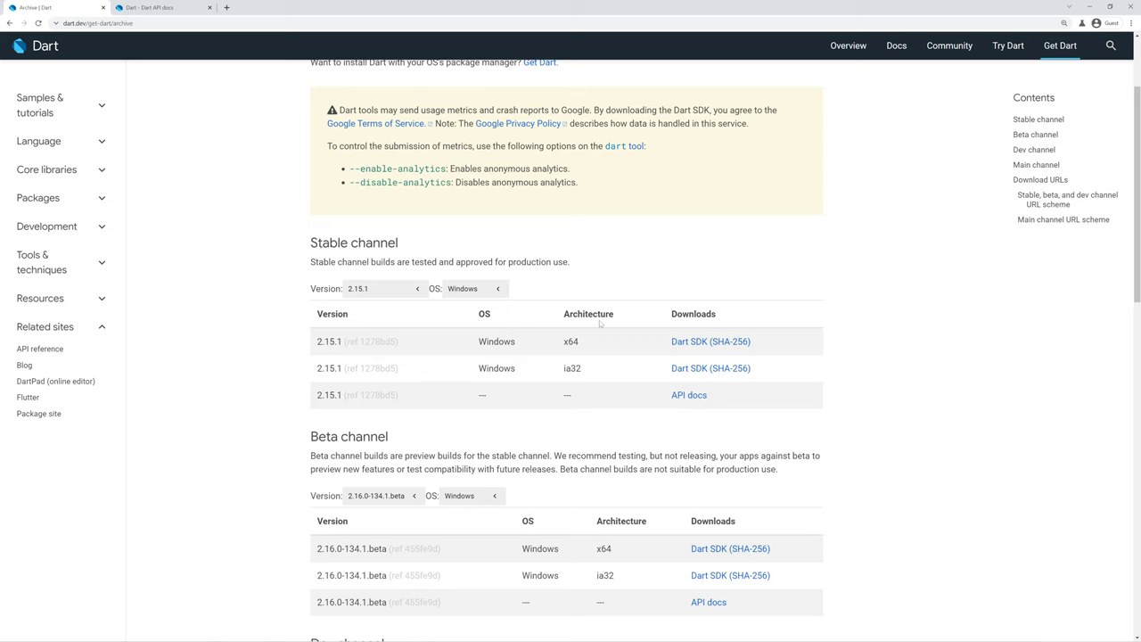
left_click(492, 295)
left_click(476, 322)
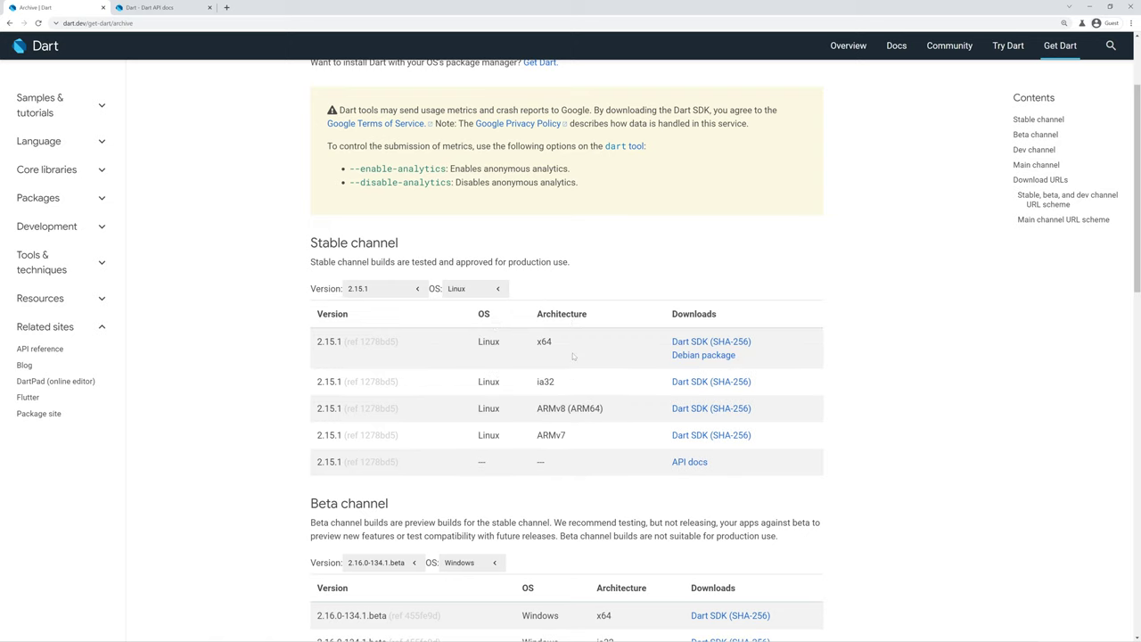
left_click_drag(559, 354, 577, 439)
left_click(526, 345)
left_click(576, 439)
scroll(463, 361, "down", 3)
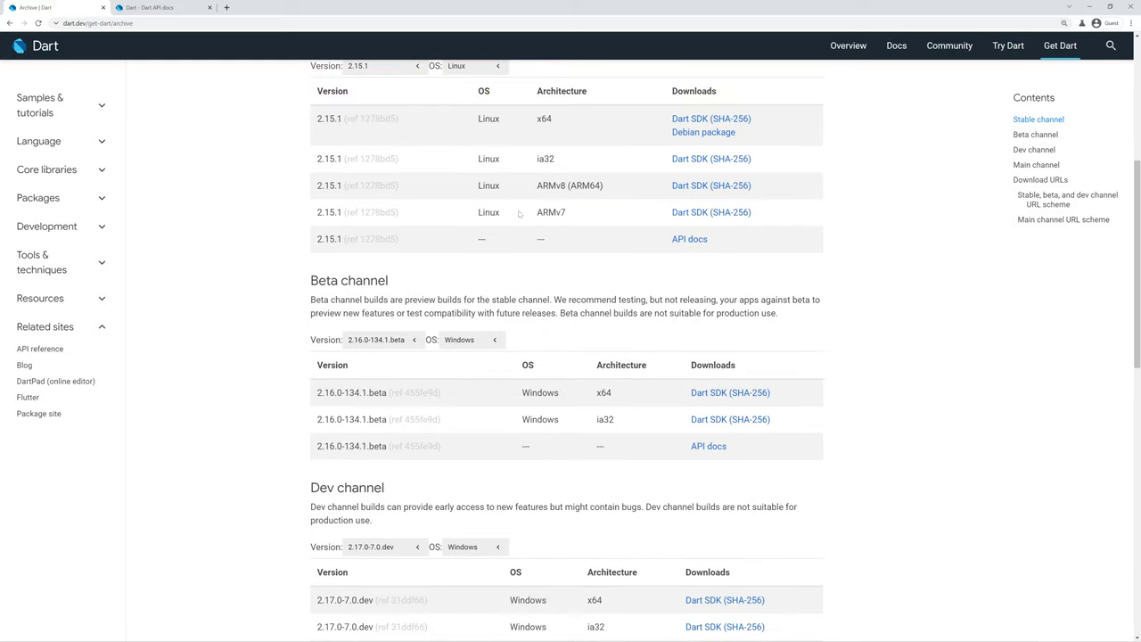
scroll(481, 329, "down", 2)
Scroll down to Download URLs and scroll the stable/beta/dev URL scheme sideways to read it fully.
scroll(455, 373, "down", 1)
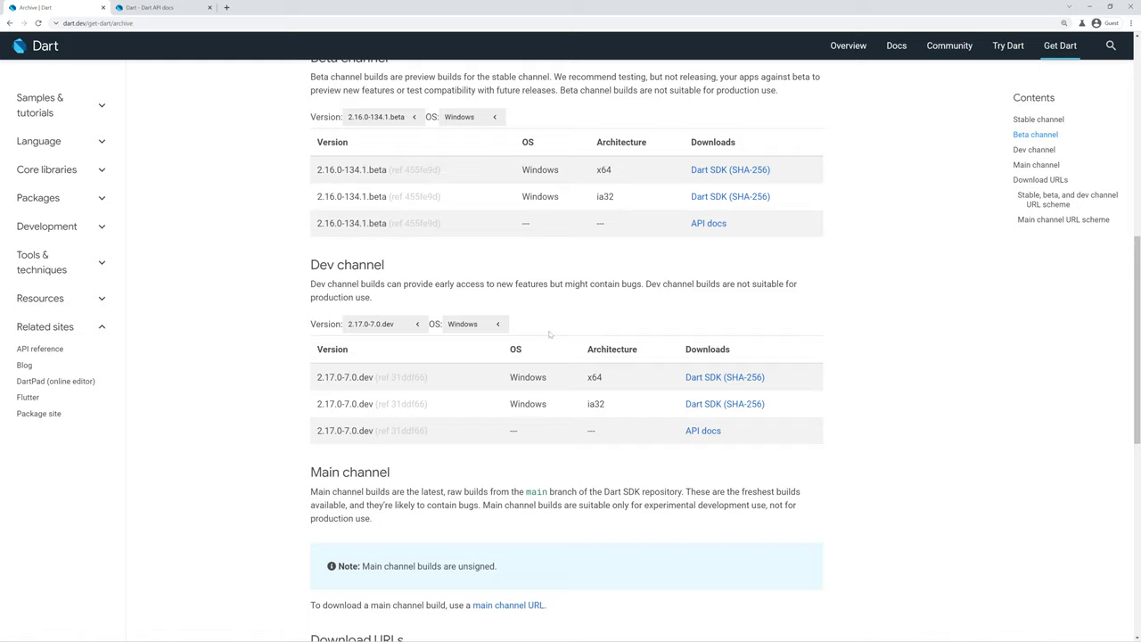
scroll(550, 335, "down", 2)
scroll(562, 461, "down", 1)
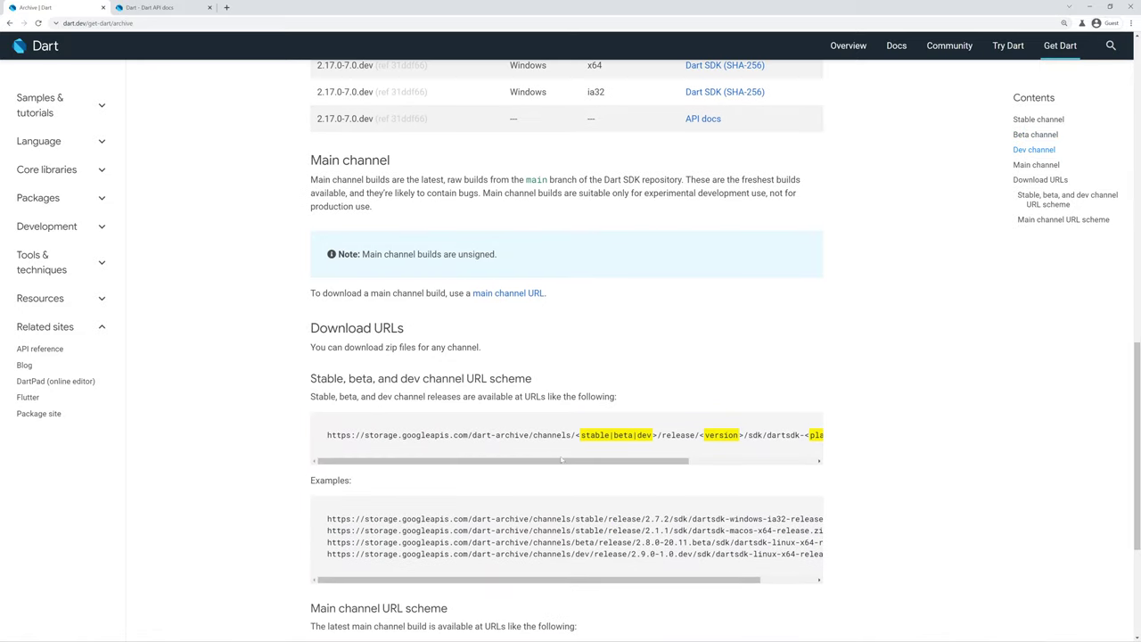
left_click_drag(562, 460, 713, 467)
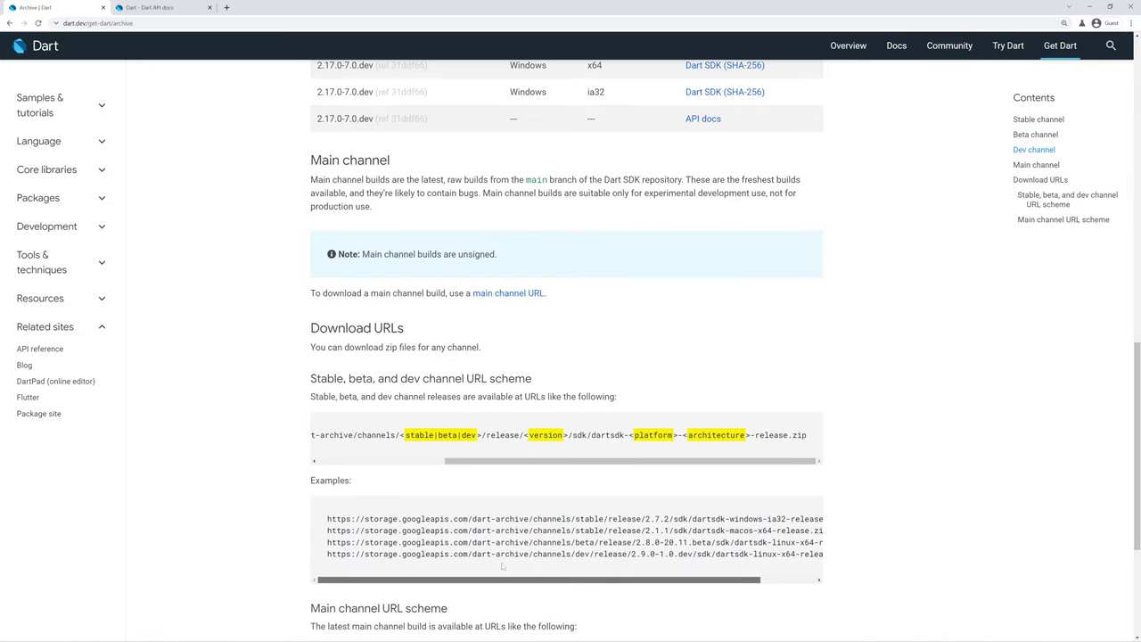
scroll(385, 425, "left", 3)
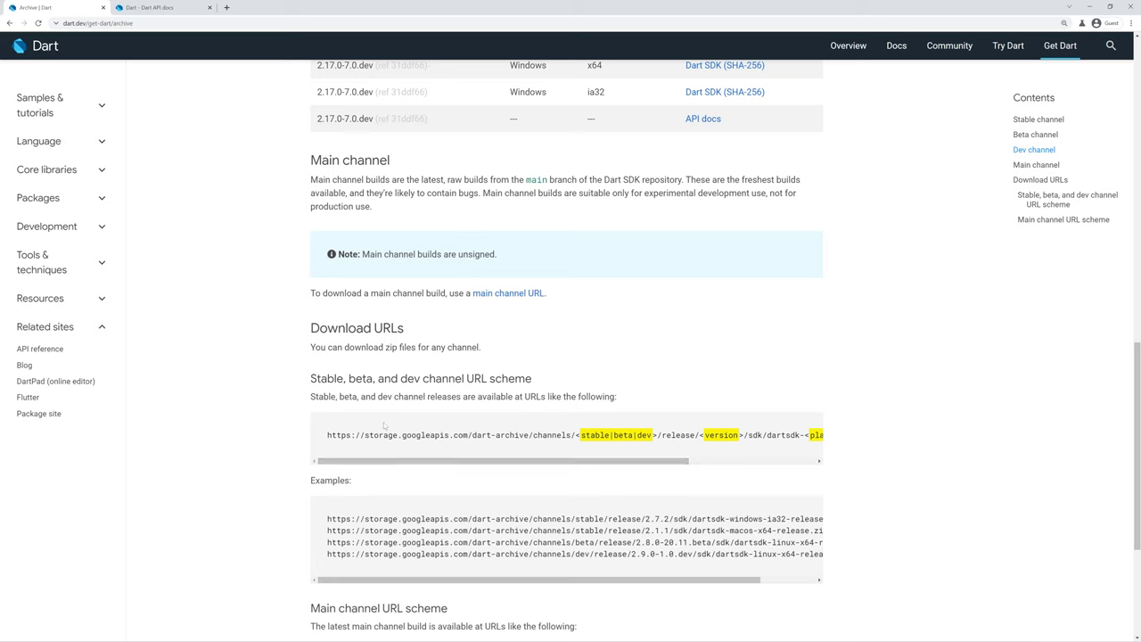
left_click_drag(441, 461, 568, 461)
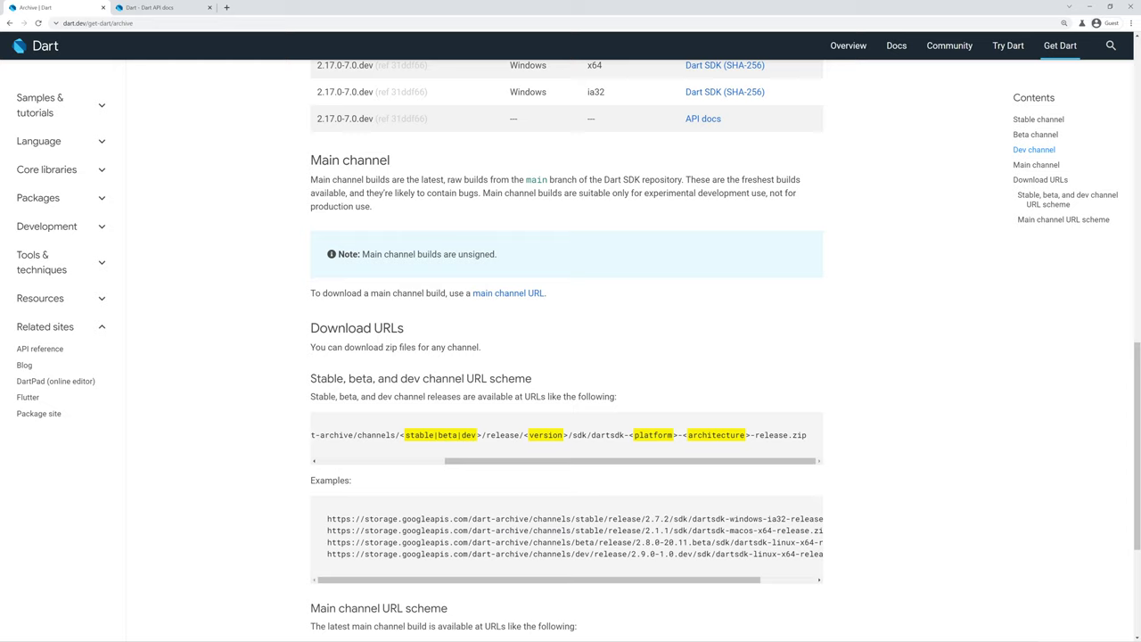
scroll(460, 474, "down", 3)
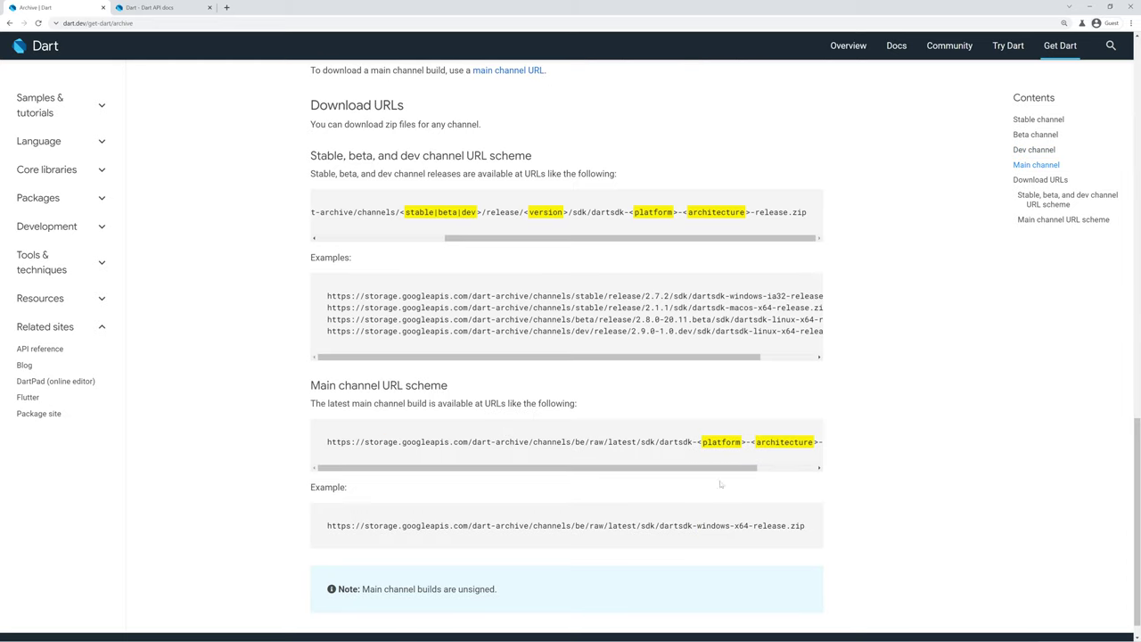
Read the full main channel URL and the unsigned-builds note, then scroll back up toward Stable channel.
left_click_drag(721, 469, 778, 468)
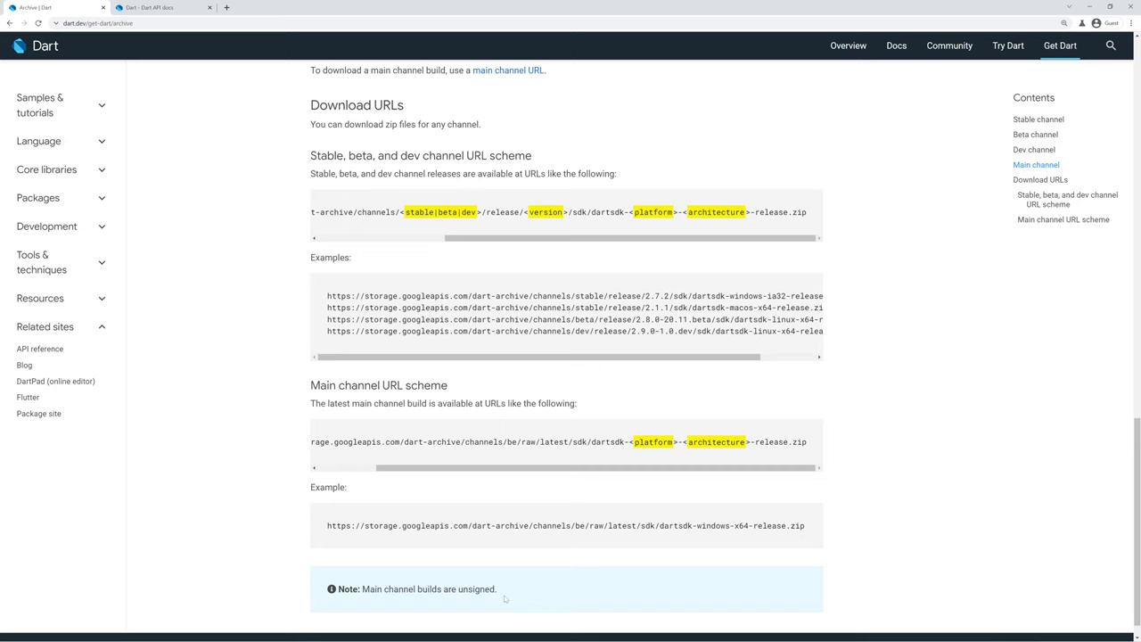
left_click_drag(504, 599, 376, 590)
left_click(377, 591)
scroll(328, 296, "up", 13)
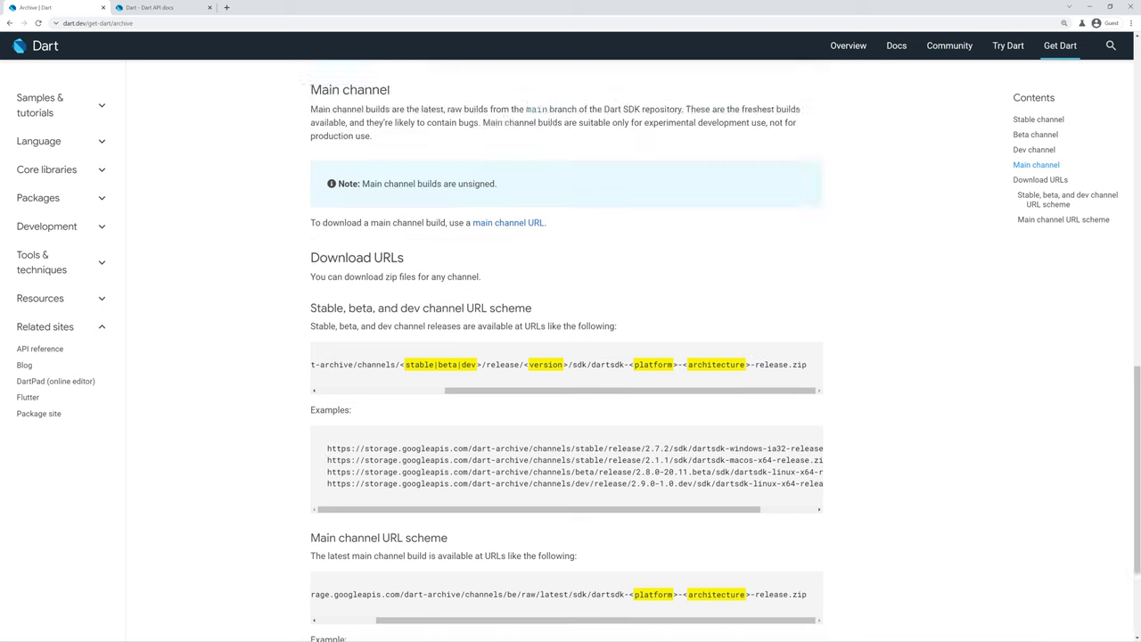